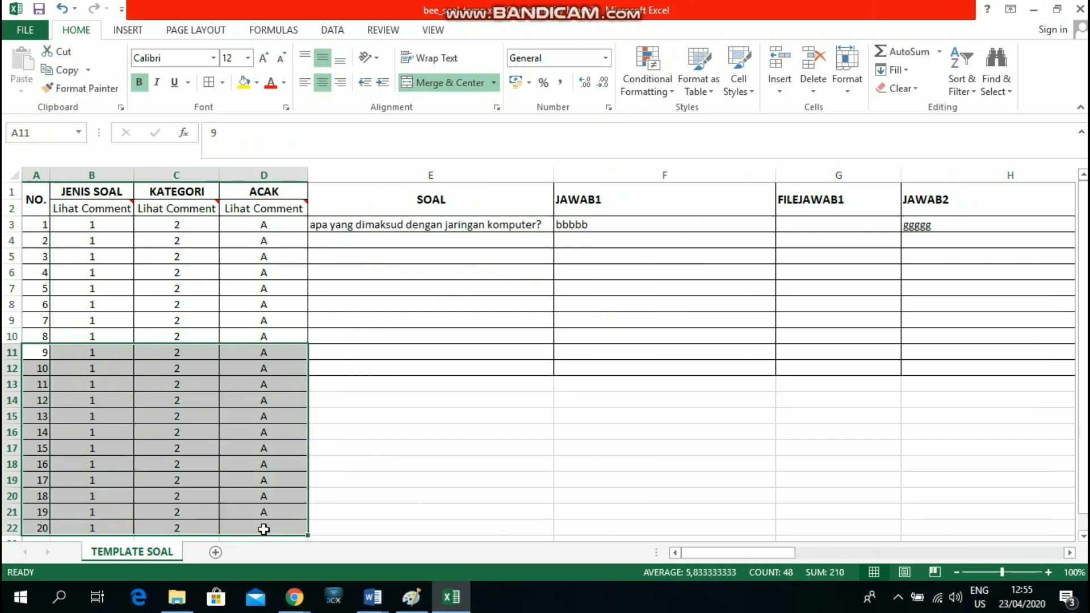
- Clear the contents of cells A11:D22 in the TEMPLATE SOAL sheet
{"action": "key", "text": "Delete"}
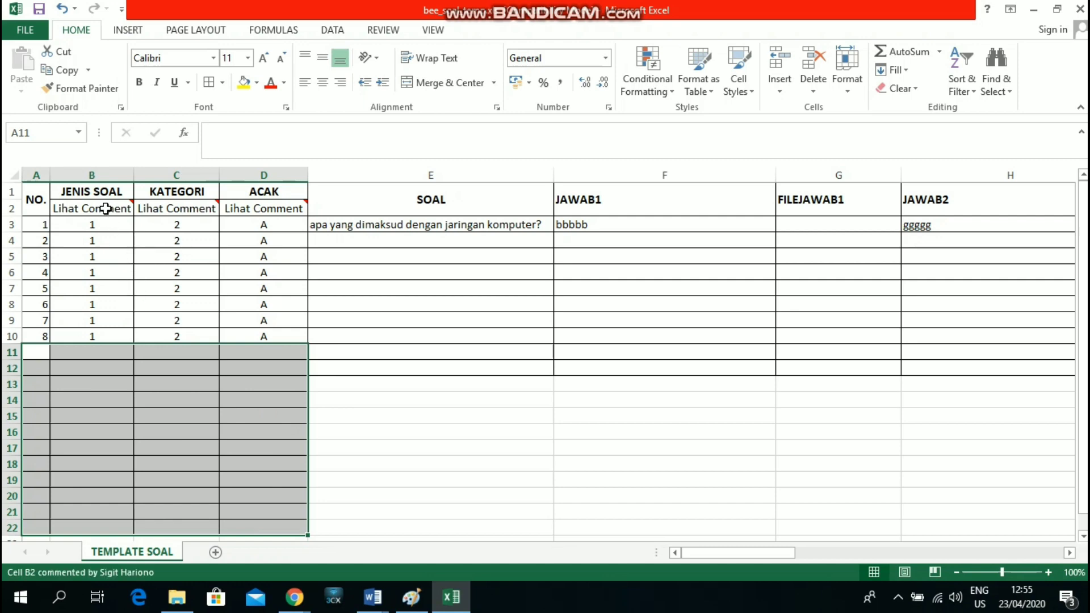
{"action": "mouse_move", "coordinate": [105, 207]}
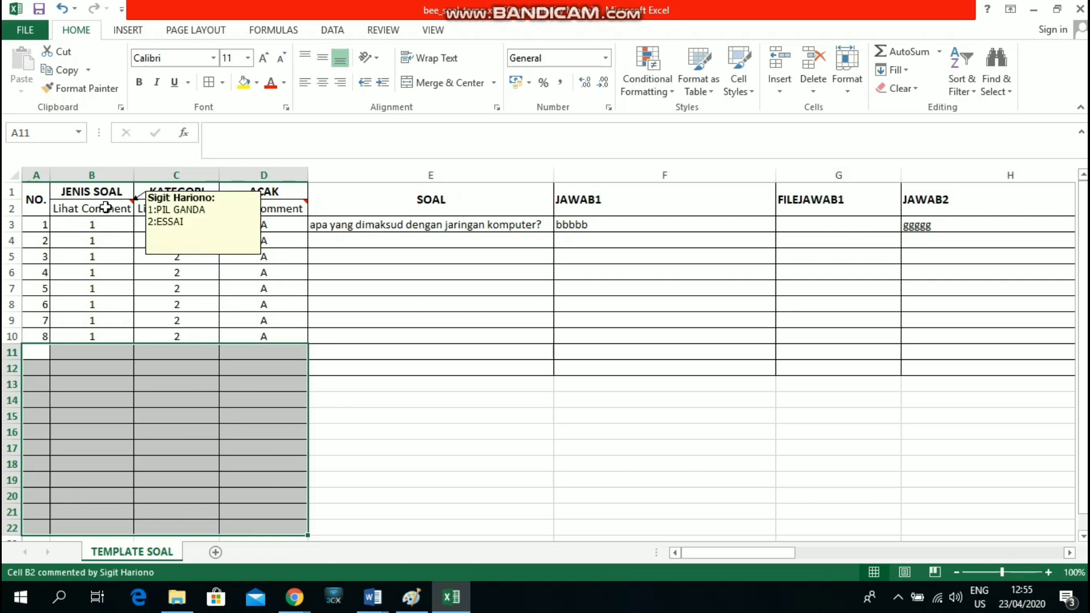
{"action": "left_click", "coordinate": [618, 401]}
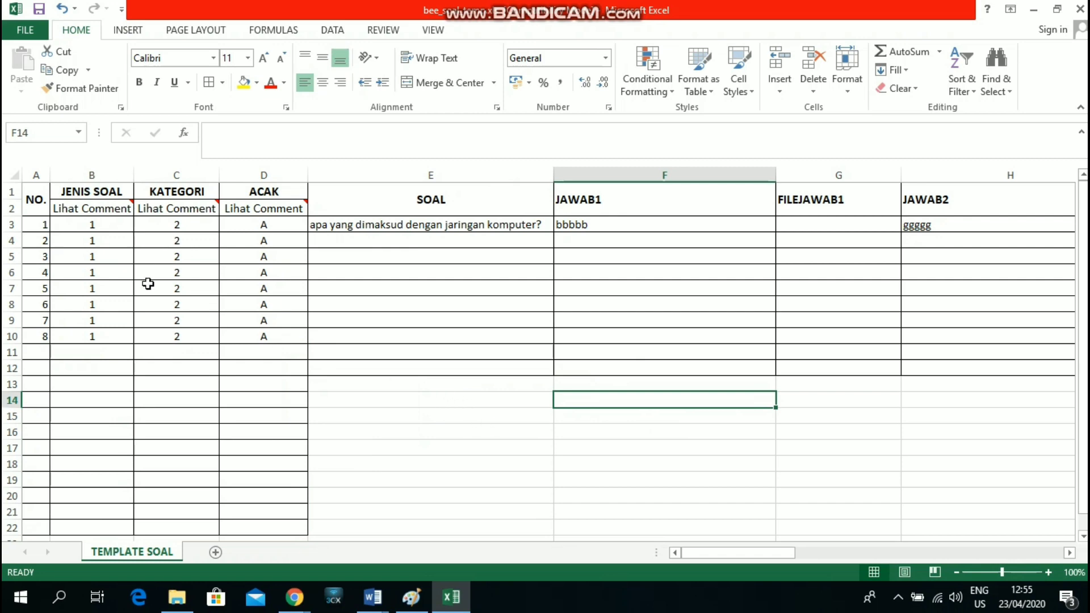
- Fill the NO. column with consecutive numbers from 1 to 20 in A3:A22
{"action": "left_click", "coordinate": [38, 209]}
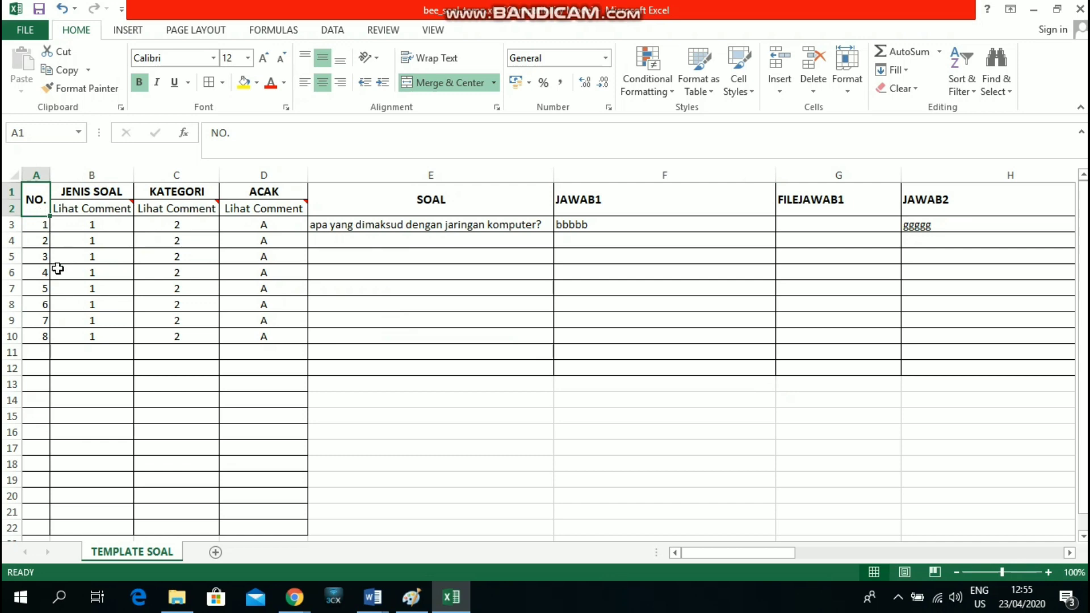
{"action": "left_click", "coordinate": [42, 226]}
{"action": "left_click_drag", "start_coordinate": [43, 230], "coordinate": [53, 542]}
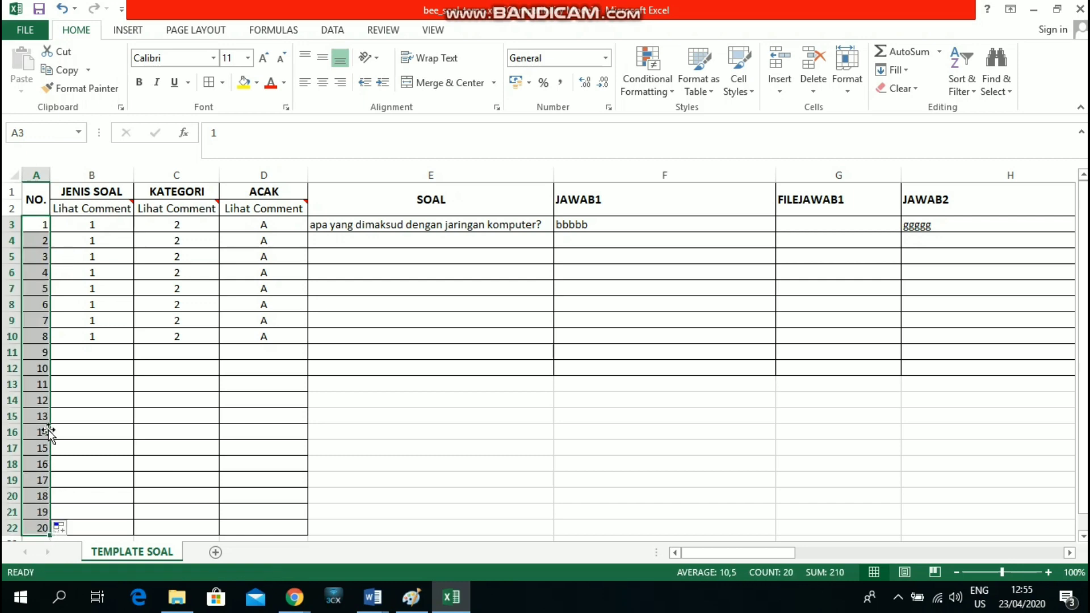
- Check the JENIS SOAL comment and fill B3:B22 with 1 for multiple-choice questions
{"action": "left_click", "coordinate": [96, 191]}
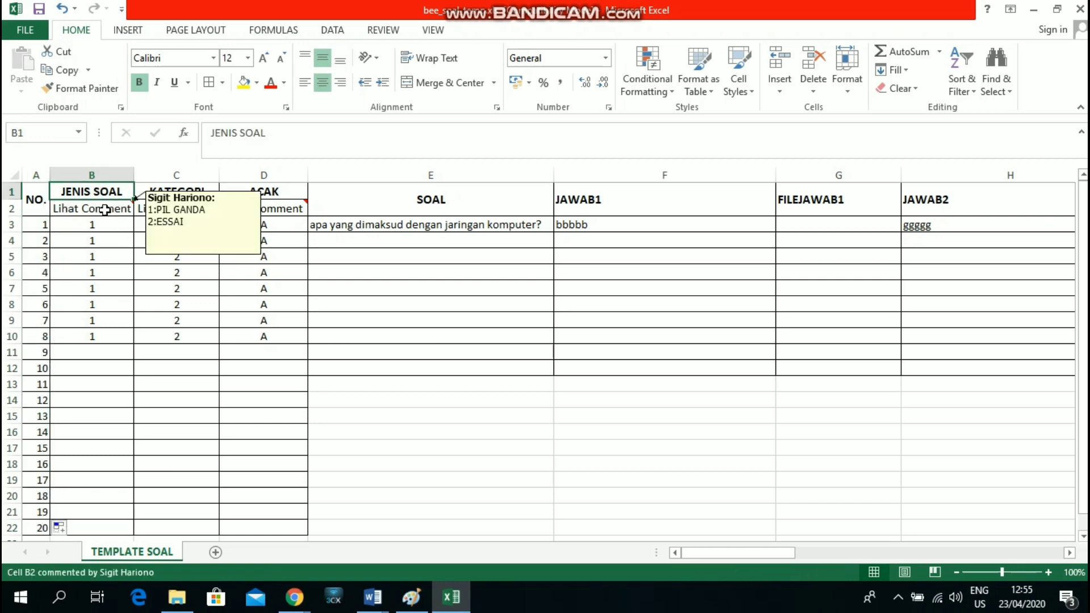
{"action": "mouse_move", "coordinate": [92, 210]}
{"action": "left_click", "coordinate": [121, 225]}
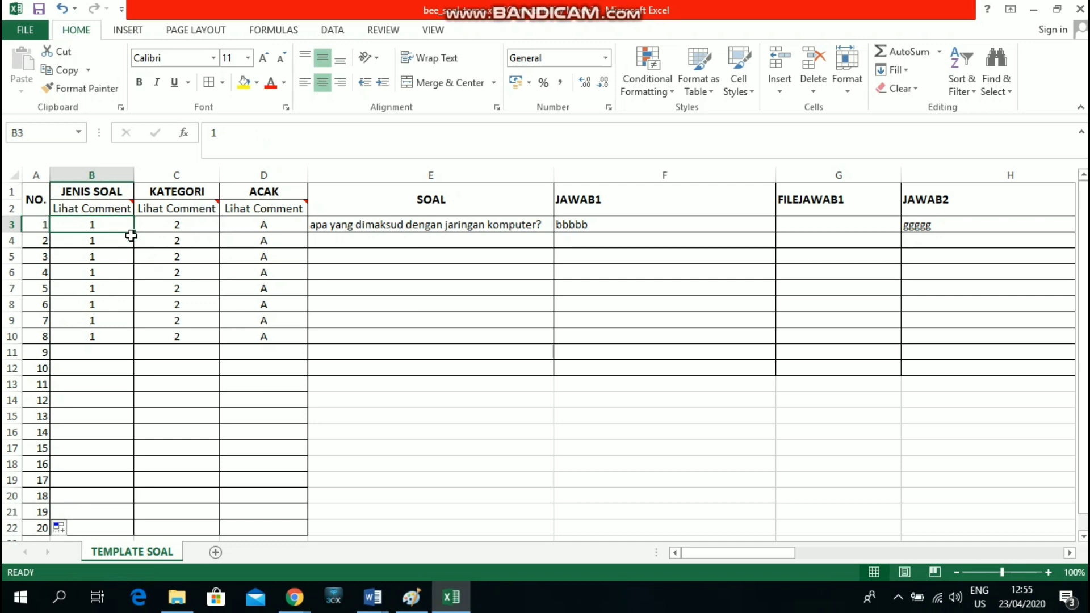
{"action": "left_click_drag", "start_coordinate": [131, 236], "coordinate": [120, 534]}
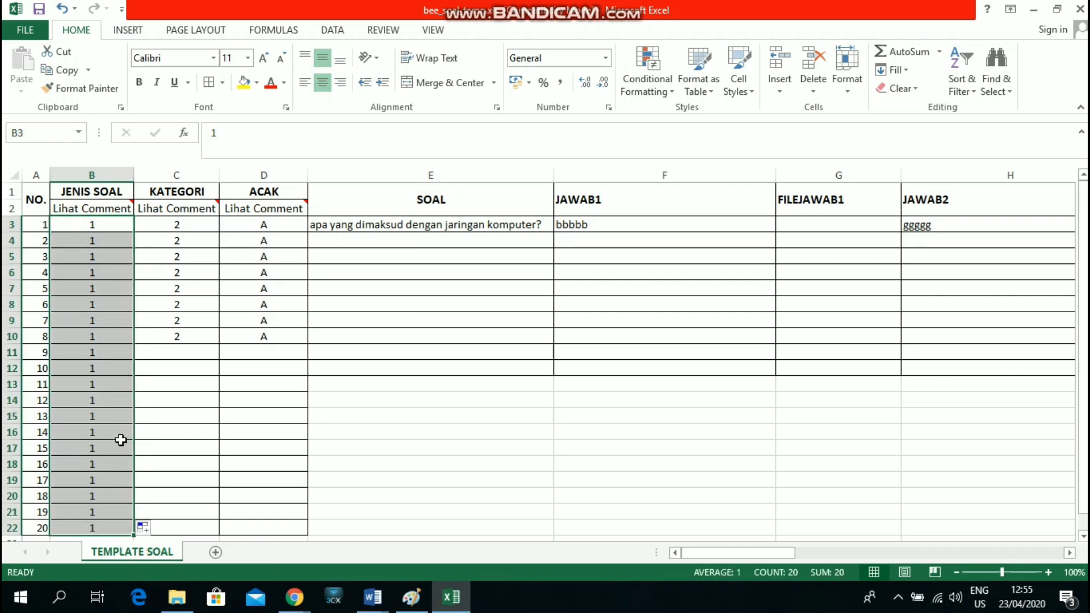
{"action": "scroll", "coordinate": [119, 440], "scroll_direction": "down", "scroll_amount": 1}
{"action": "left_click", "coordinate": [108, 478]}
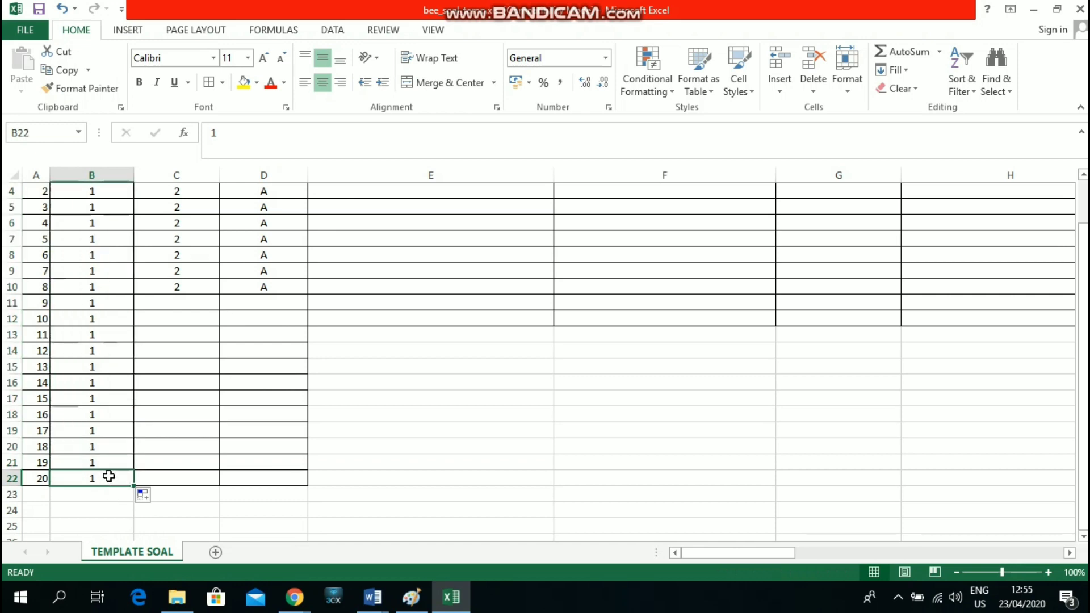
{"action": "scroll", "coordinate": [108, 476], "scroll_direction": "up", "scroll_amount": 1}
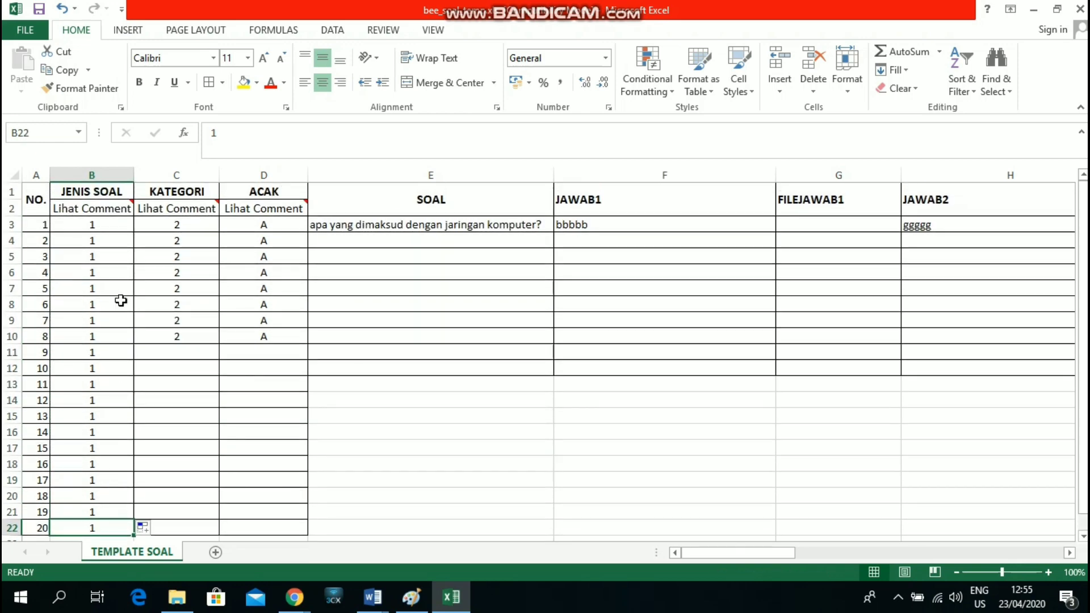
- Set the KATEGORI value to 1 for question 1 and to 3 for question 3
{"action": "mouse_move", "coordinate": [107, 211]}
{"action": "mouse_move", "coordinate": [193, 210]}
{"action": "left_click", "coordinate": [178, 224]}
{"action": "type", "text": "1"}
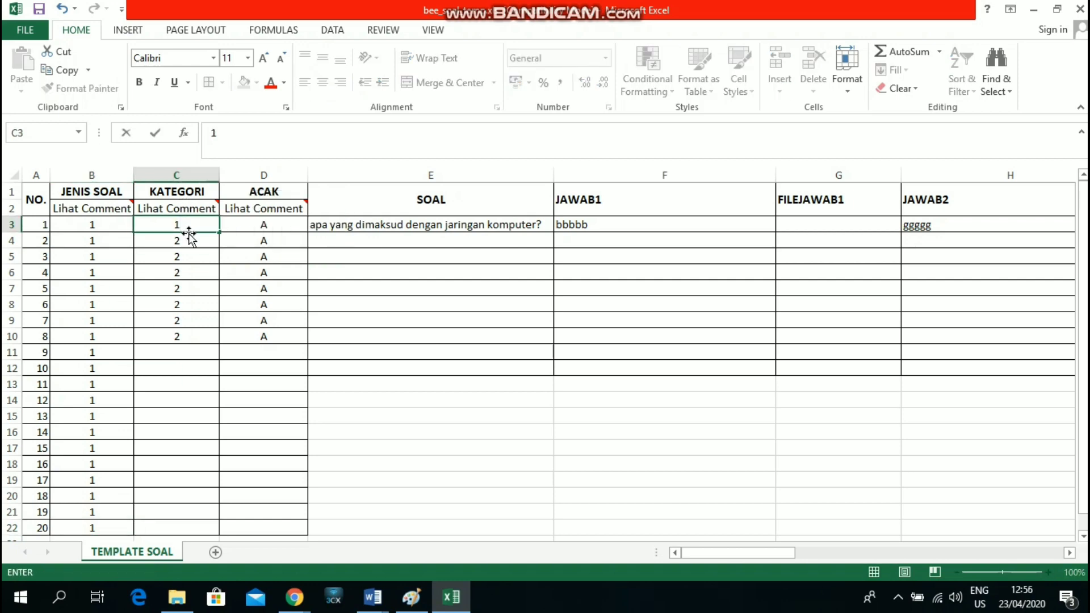
{"action": "key", "text": "Return"}
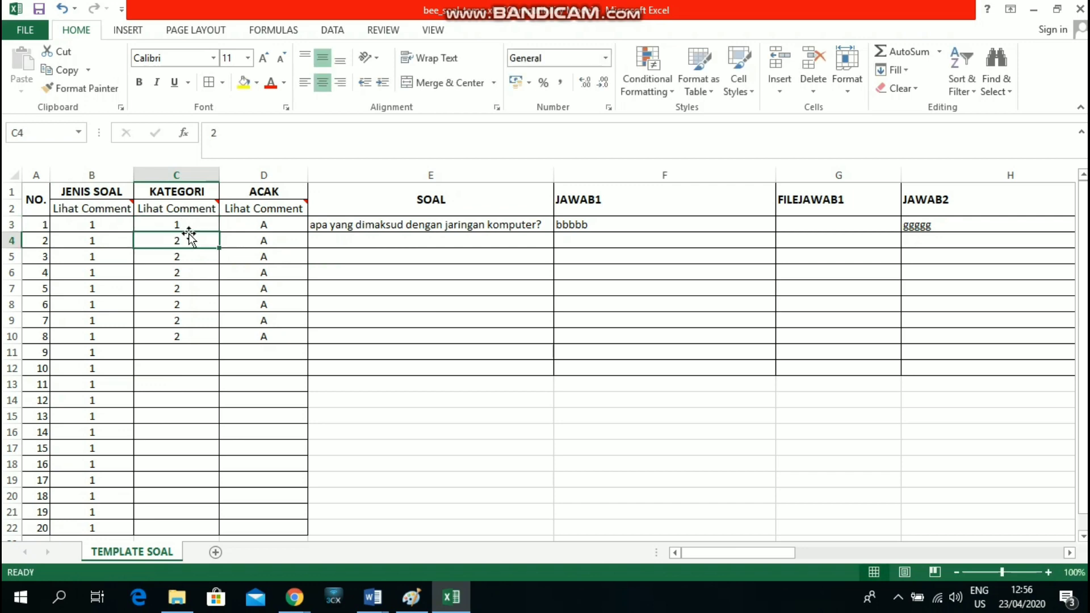
{"action": "key", "text": "Down"}
{"action": "type", "text": "3"}
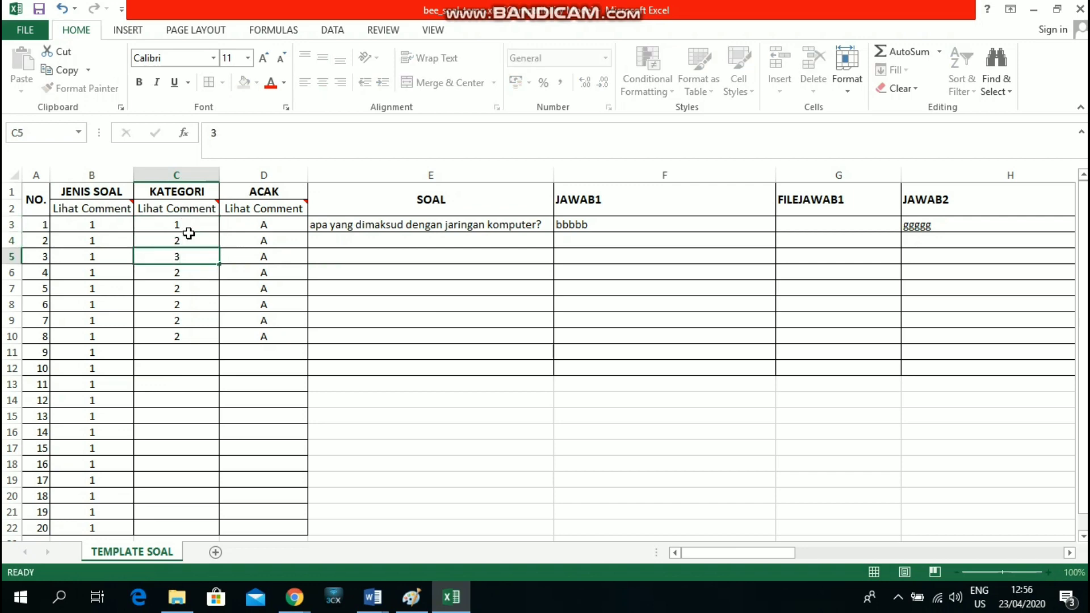
{"action": "key", "text": "Return"}
- Set KATEGORI to 2 for question 1 and fill that value down through C22
{"action": "left_click", "coordinate": [202, 224]}
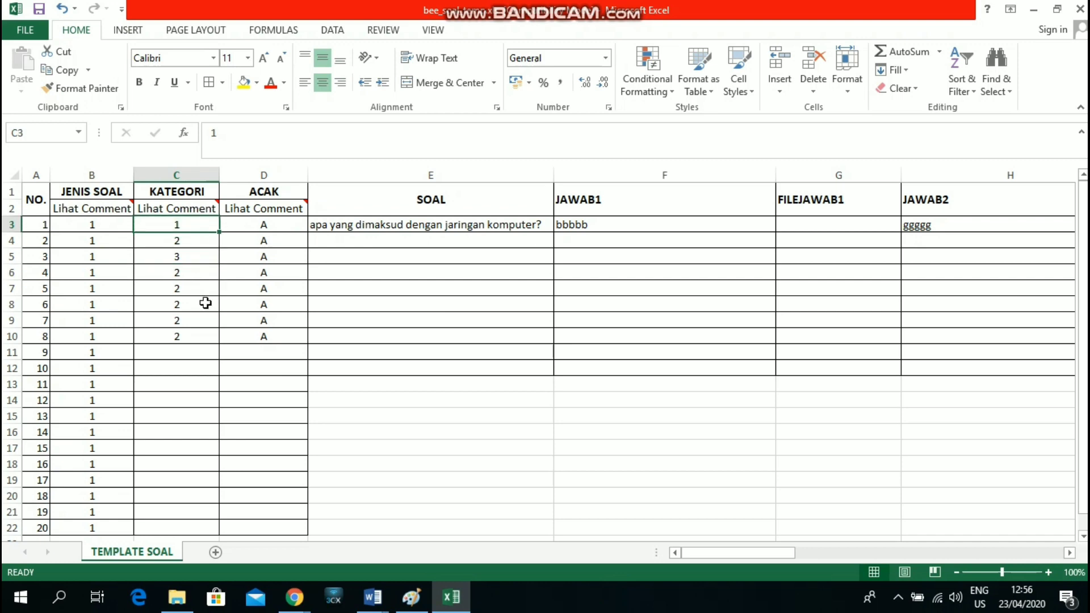
{"action": "type", "text": "2"}
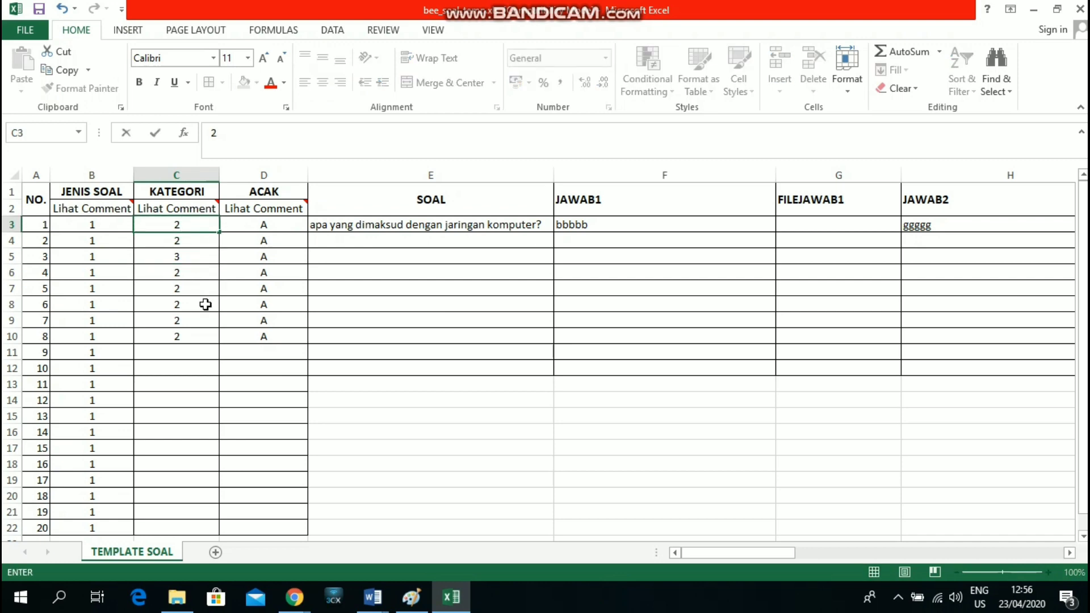
{"action": "key", "text": "Return"}
{"action": "left_click", "coordinate": [210, 224]}
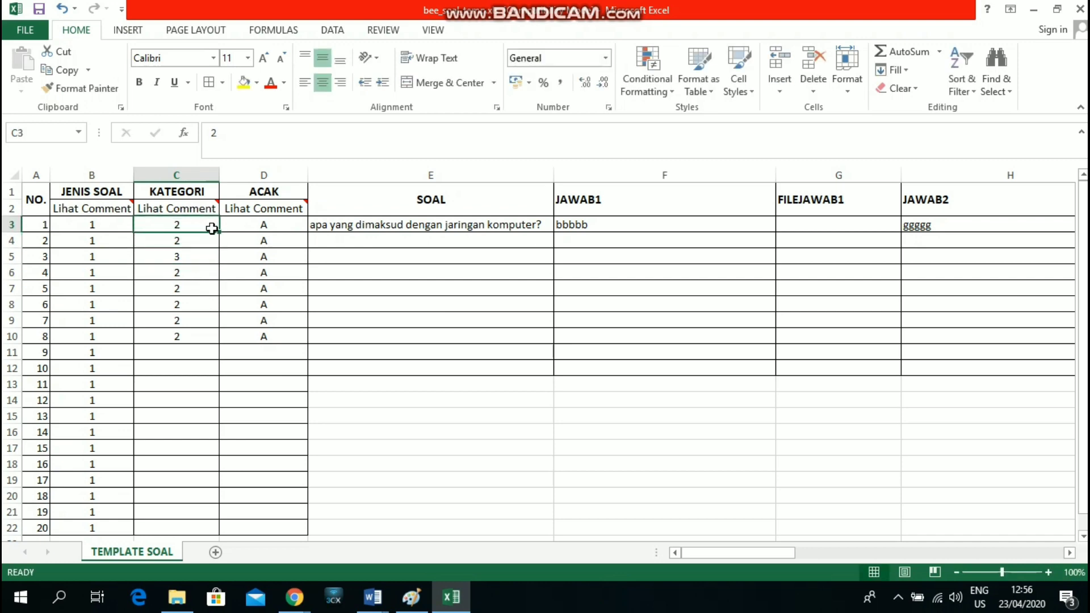
{"action": "left_click_drag", "start_coordinate": [218, 232], "coordinate": [182, 465]}
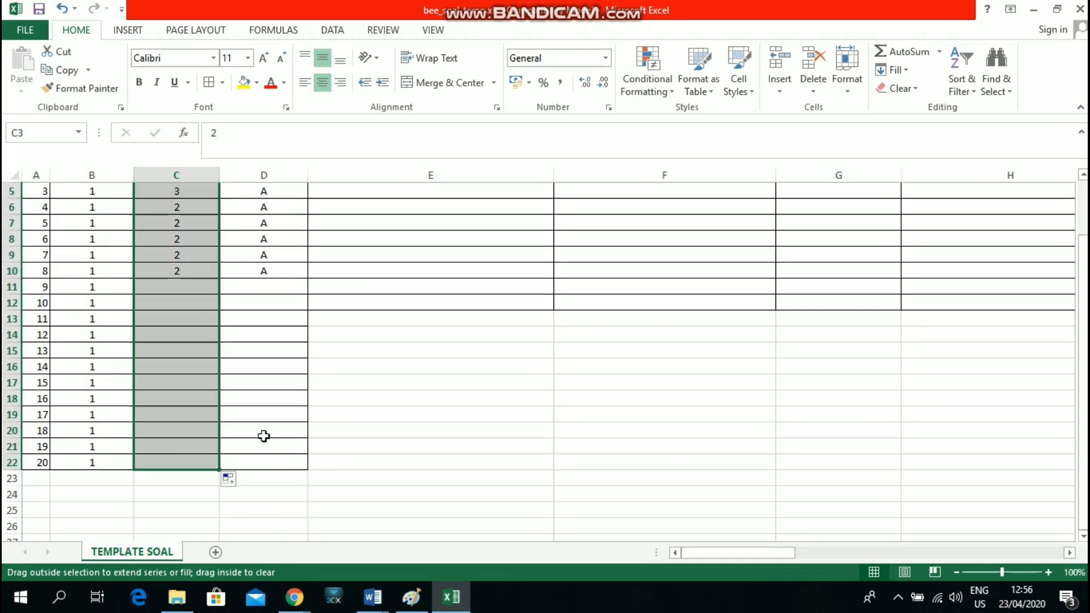
{"action": "scroll", "coordinate": [264, 435], "scroll_direction": "up", "scroll_amount": 1}
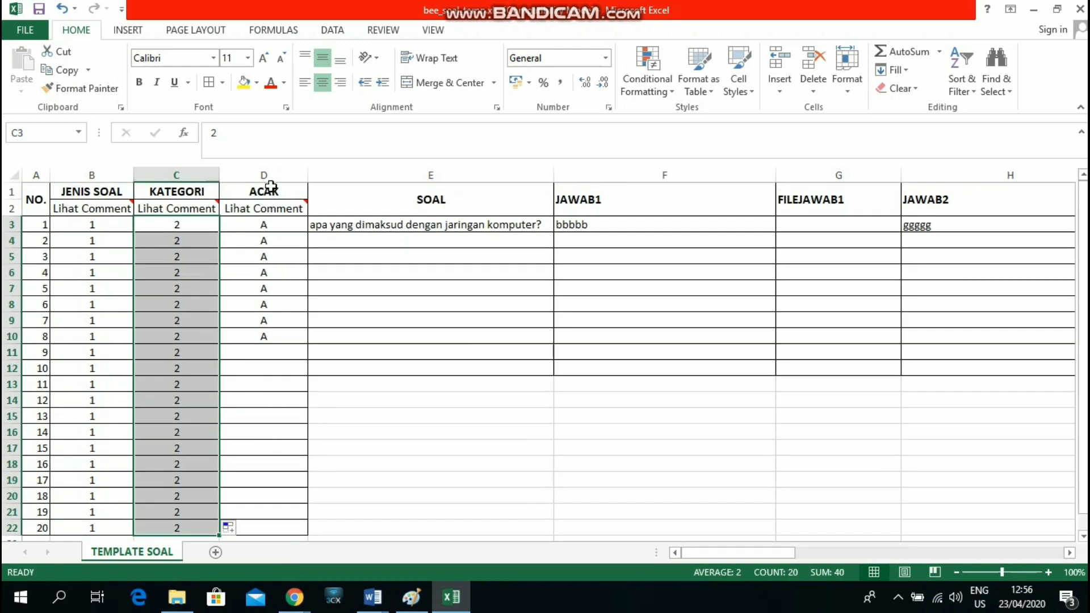
- Read the ACAK column comment and set the ACAK value of question 2 to T
{"action": "mouse_move", "coordinate": [265, 211]}
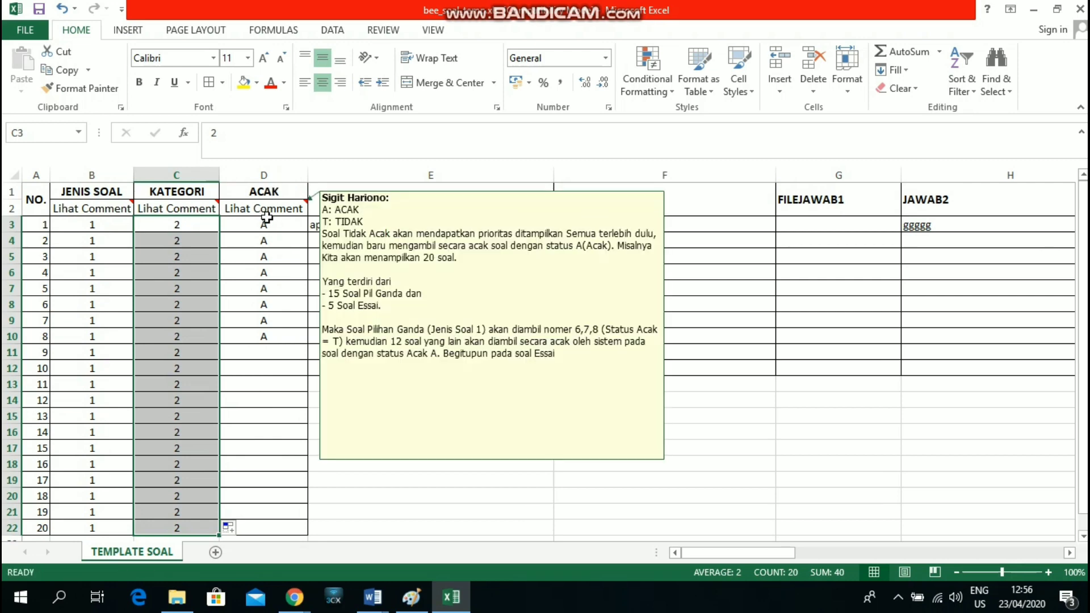
{"action": "left_click", "coordinate": [269, 222]}
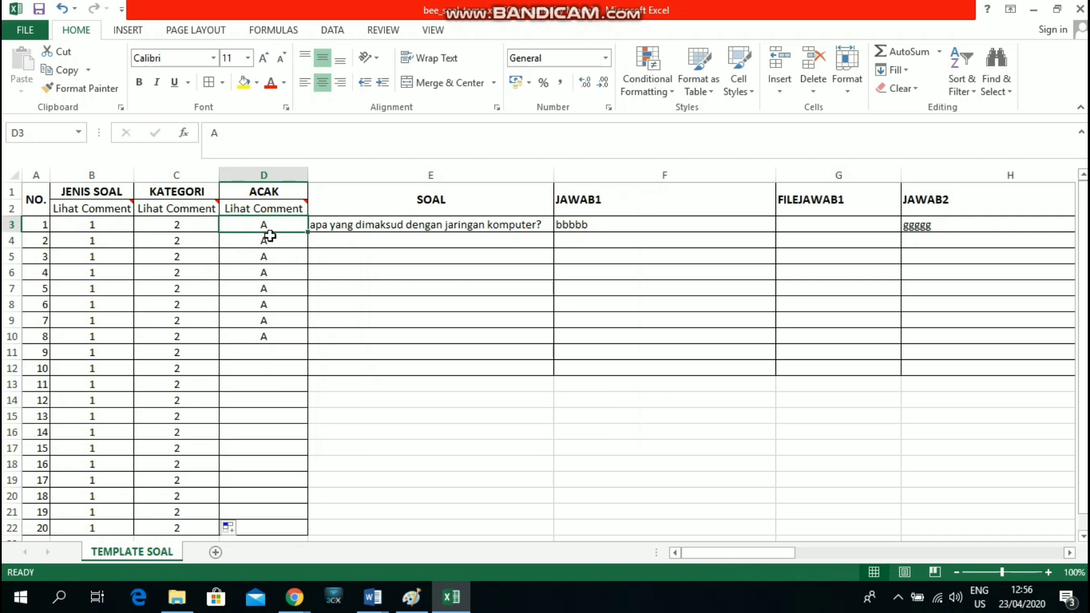
{"action": "left_click", "coordinate": [269, 237]}
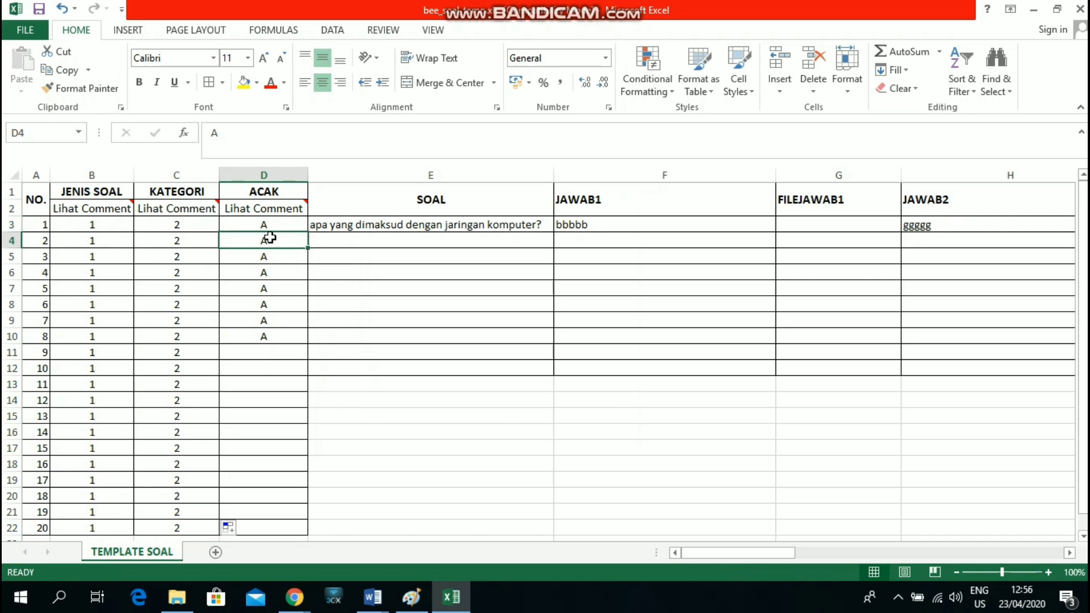
{"action": "type", "text": "T"}
{"action": "left_click", "coordinate": [273, 273]}
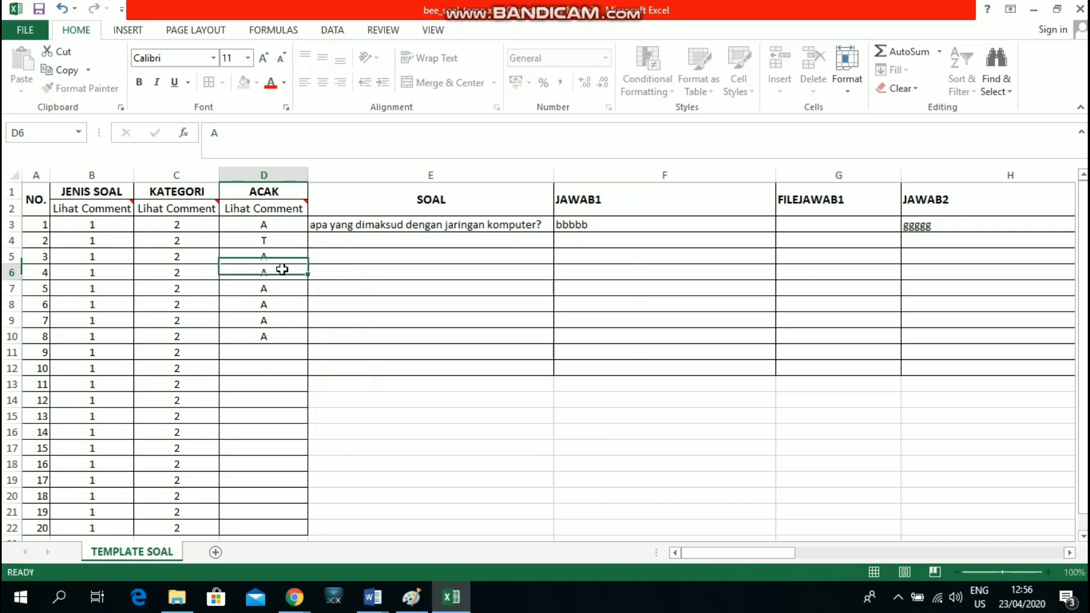
- Copy the T value from question 2 to the ACAK cells of questions 1 to 5
{"action": "left_click", "coordinate": [287, 227]}
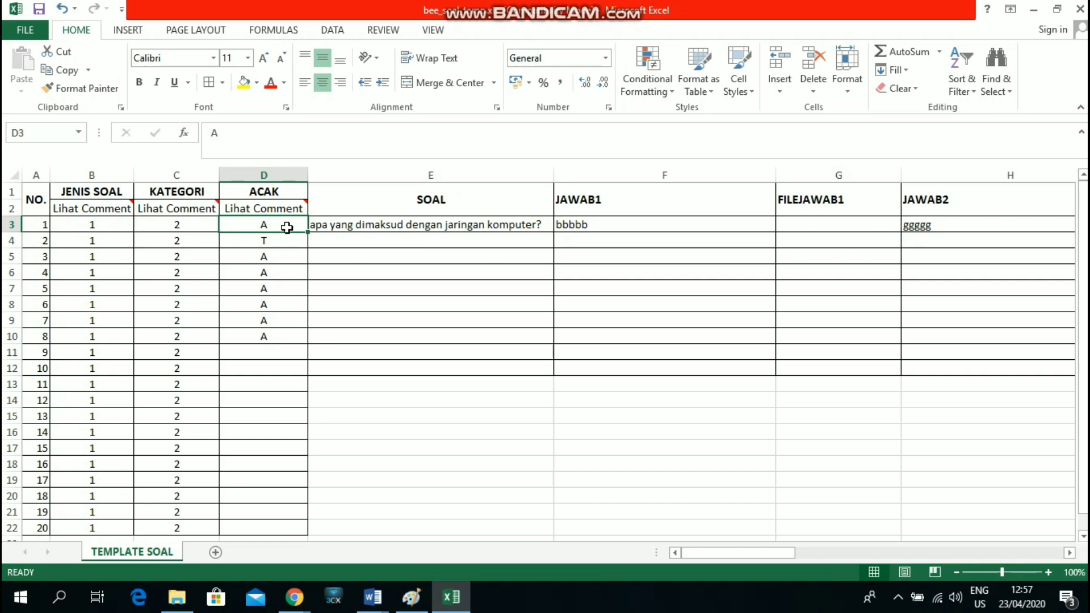
{"action": "left_click", "coordinate": [287, 241]}
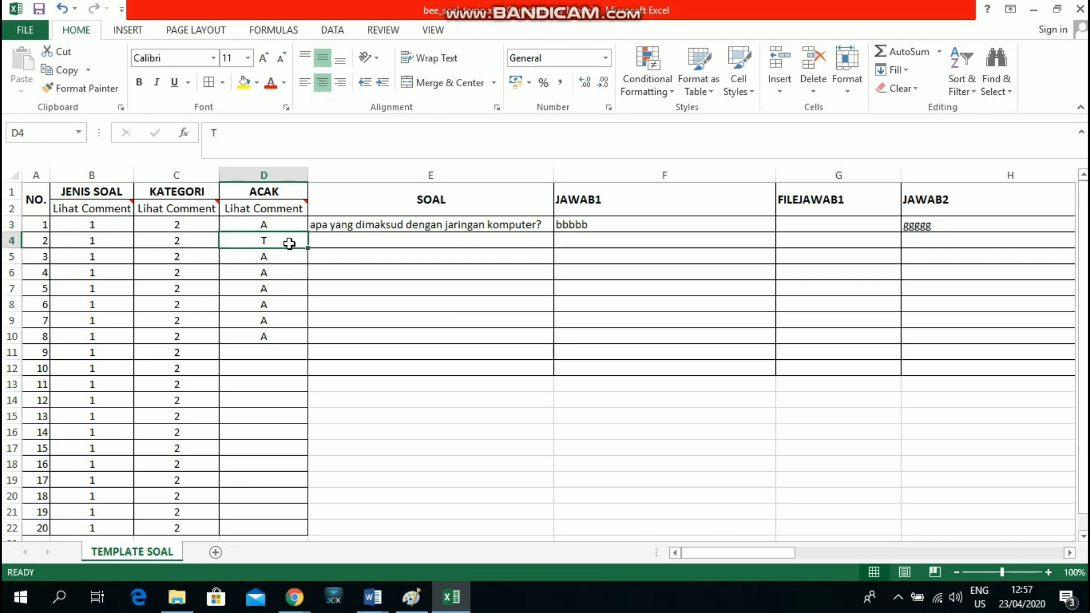
{"action": "left_click_drag", "start_coordinate": [308, 248], "coordinate": [301, 296]}
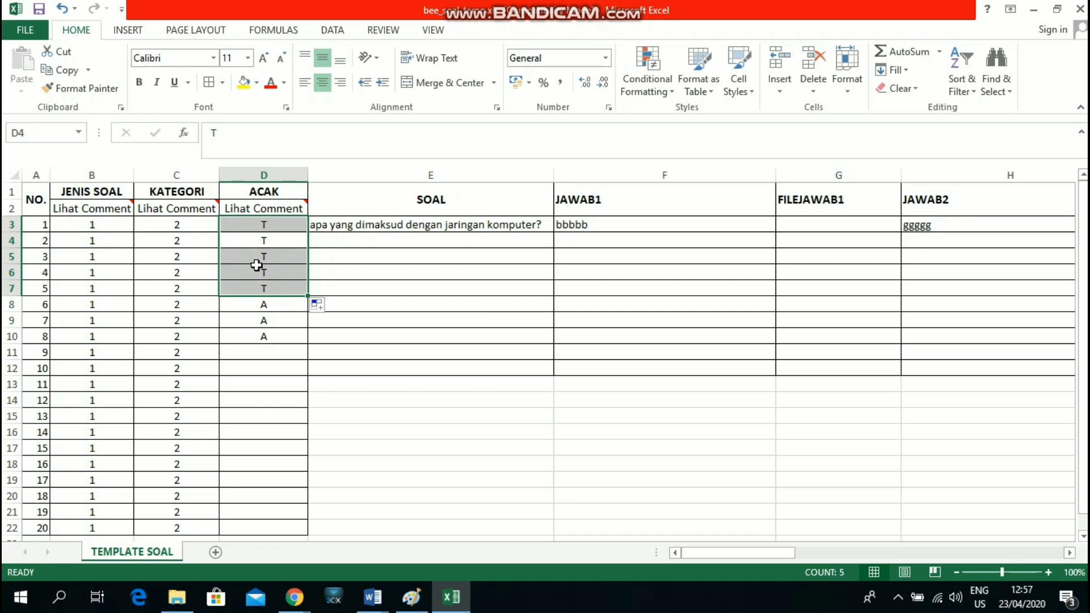
- Copy the A value from question 6 to all ACAK cells in D3:D22
{"action": "left_click", "coordinate": [266, 229]}
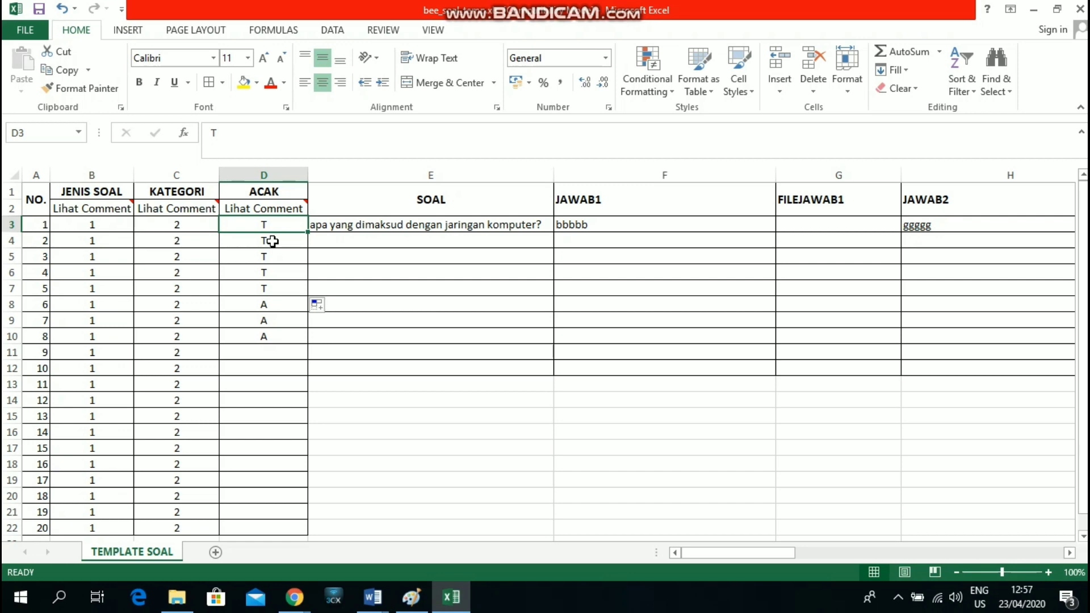
{"action": "left_click", "coordinate": [282, 305]}
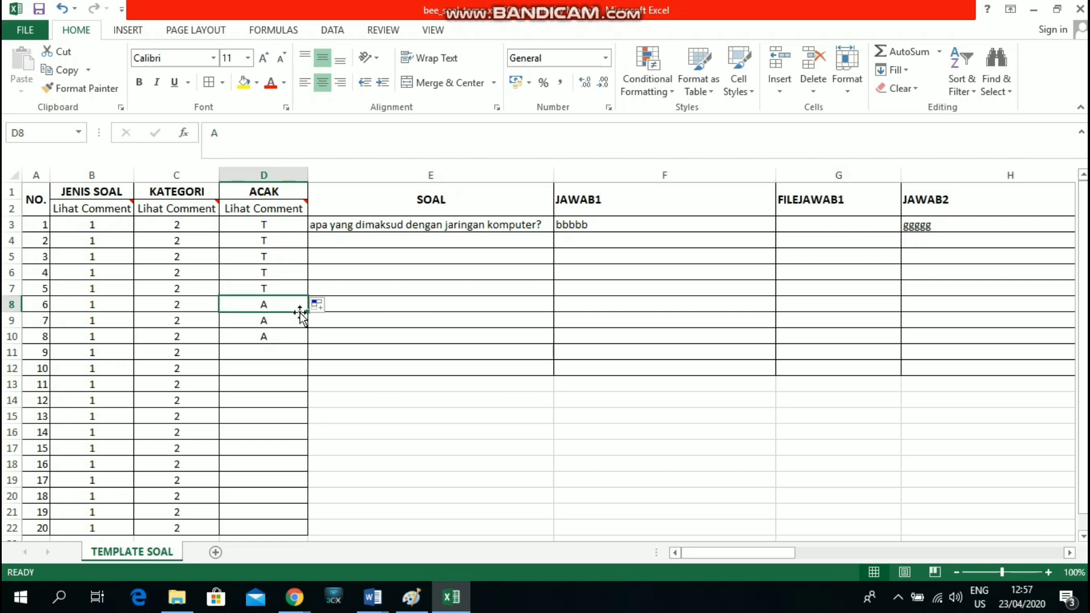
{"action": "left_click_drag", "start_coordinate": [305, 311], "coordinate": [289, 224]}
{"action": "left_click", "coordinate": [300, 306]}
{"action": "left_click_drag", "start_coordinate": [306, 311], "coordinate": [273, 536]}
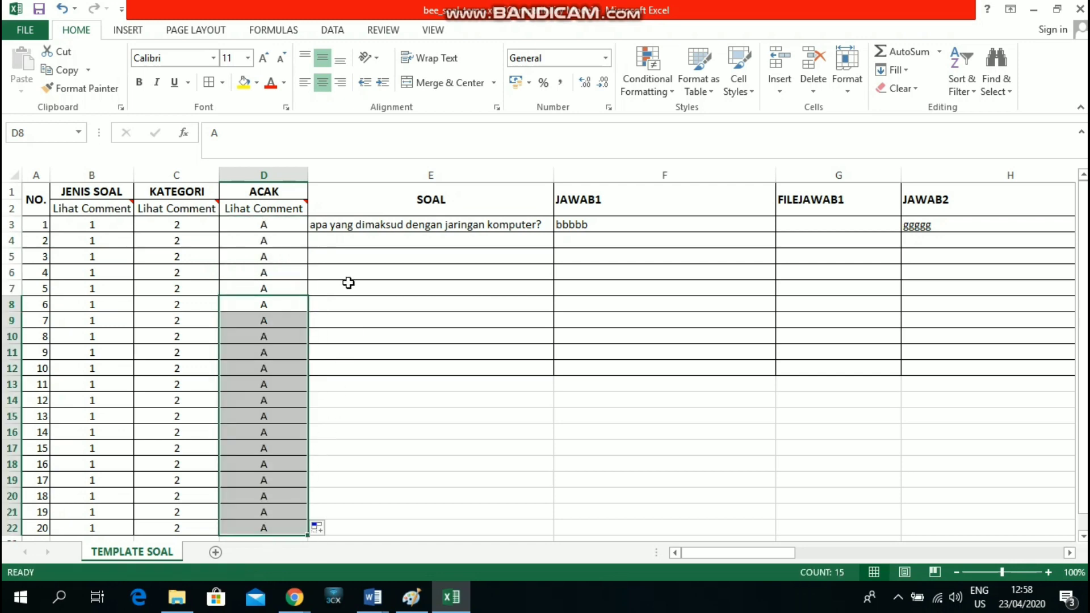
- Switch to the Word document KUMPULAN SOAL SENI BUDAYA and examine the first multiple-choice question and its answer options
{"action": "left_click", "coordinate": [366, 223]}
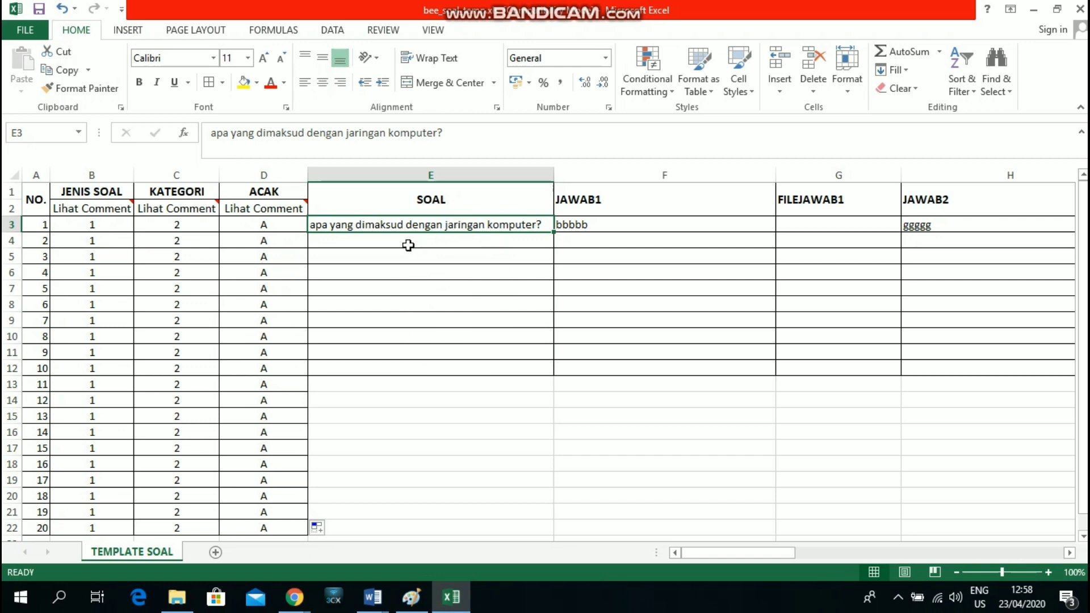
{"action": "left_click", "coordinate": [407, 240]}
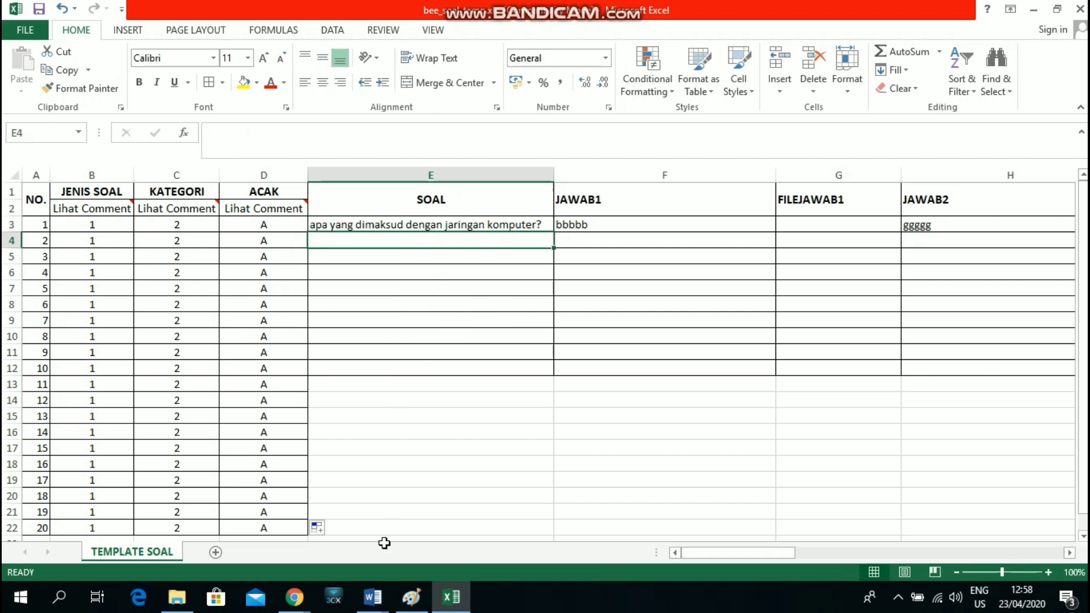
{"action": "mouse_move", "coordinate": [368, 603]}
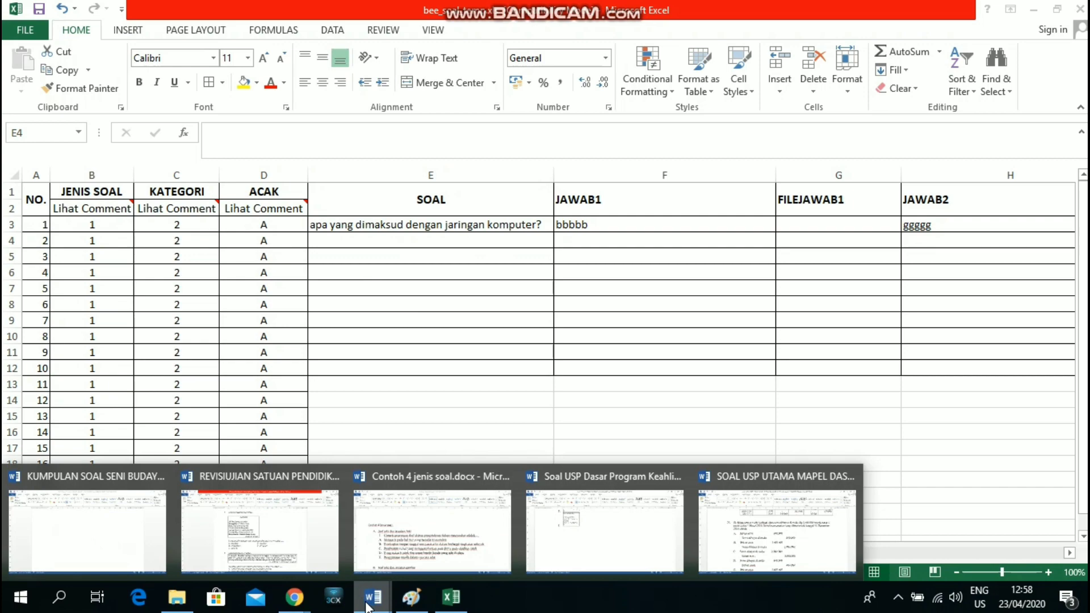
{"action": "left_click", "coordinate": [60, 522]}
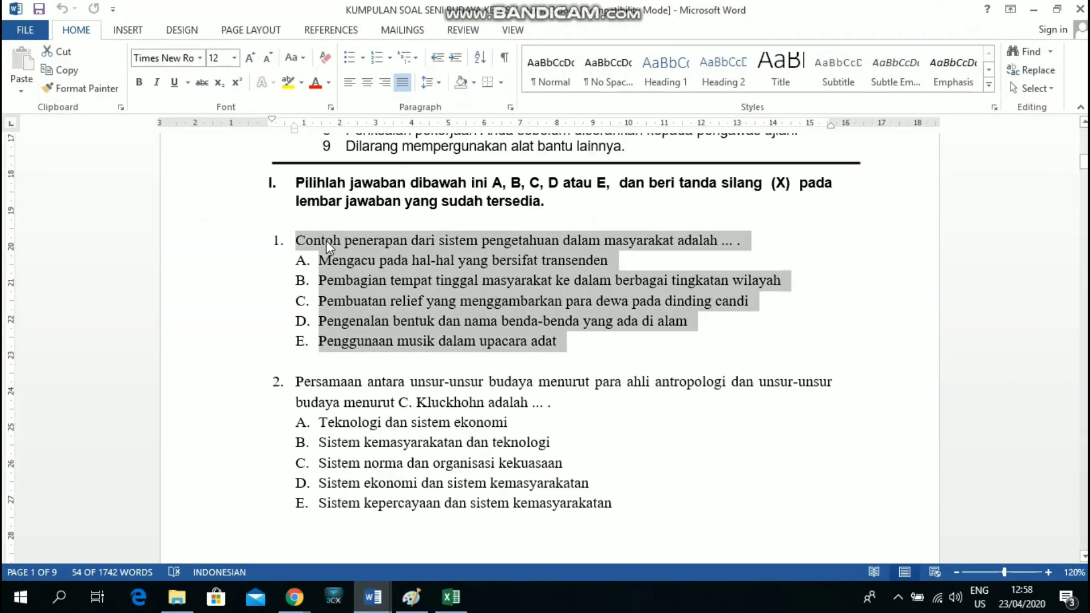
{"action": "left_click", "coordinate": [326, 240]}
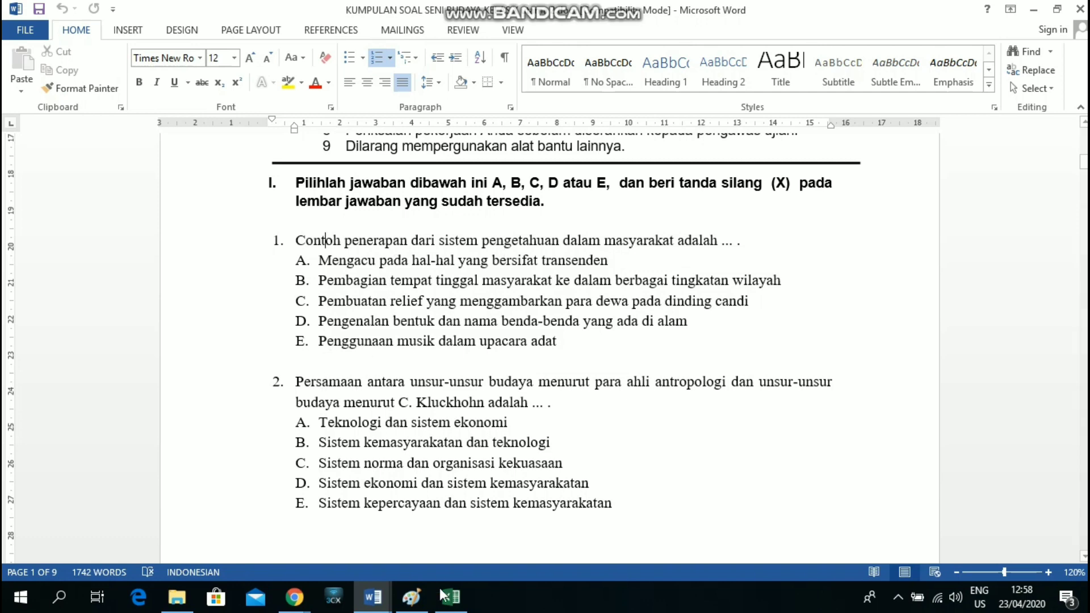
- Return to the Excel question template and review the first SOAL cell and the JAWAB1 header
{"action": "left_click", "coordinate": [451, 597]}
{"action": "left_click", "coordinate": [425, 226]}
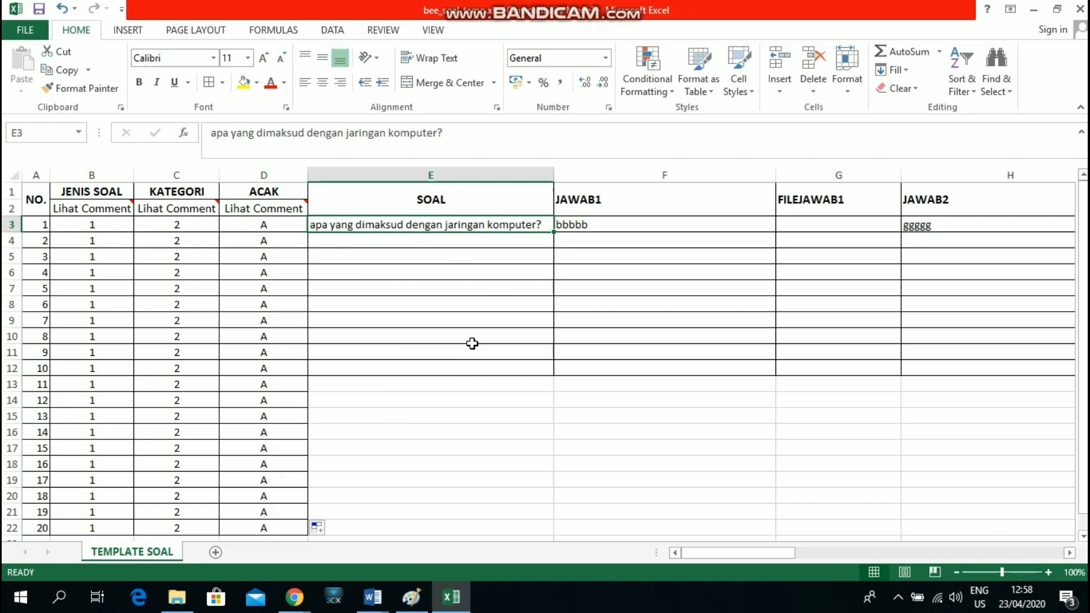
{"action": "left_click", "coordinate": [620, 201]}
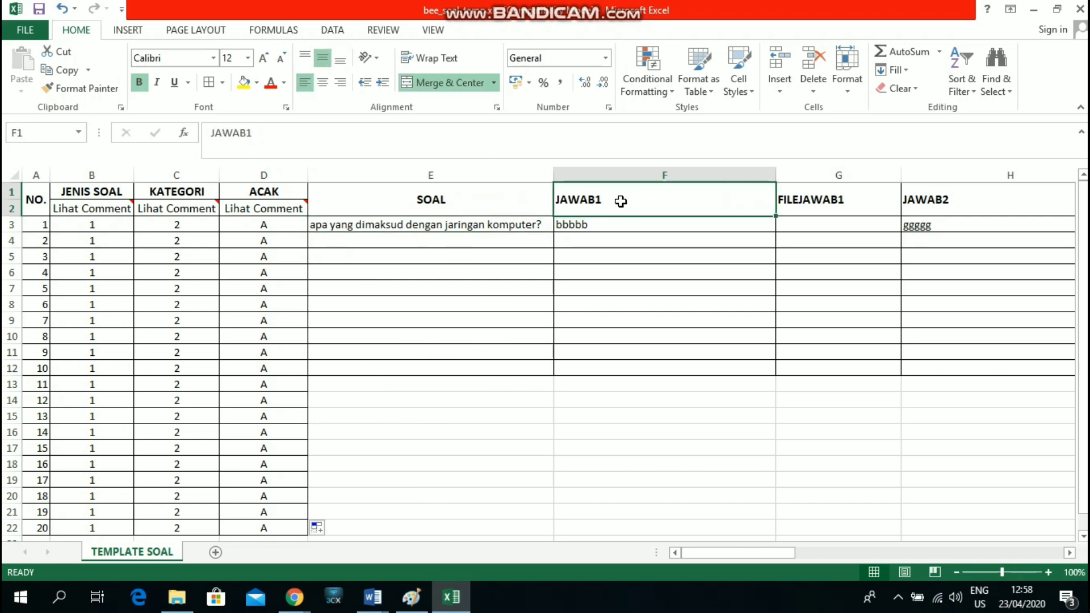
- Review the JAWAB1, FILEJAWAB1 and JAWAB2 headers and their cells for question 1
{"action": "key", "text": "Right"}
{"action": "key", "text": "Right"}
{"action": "key", "text": "Right"}
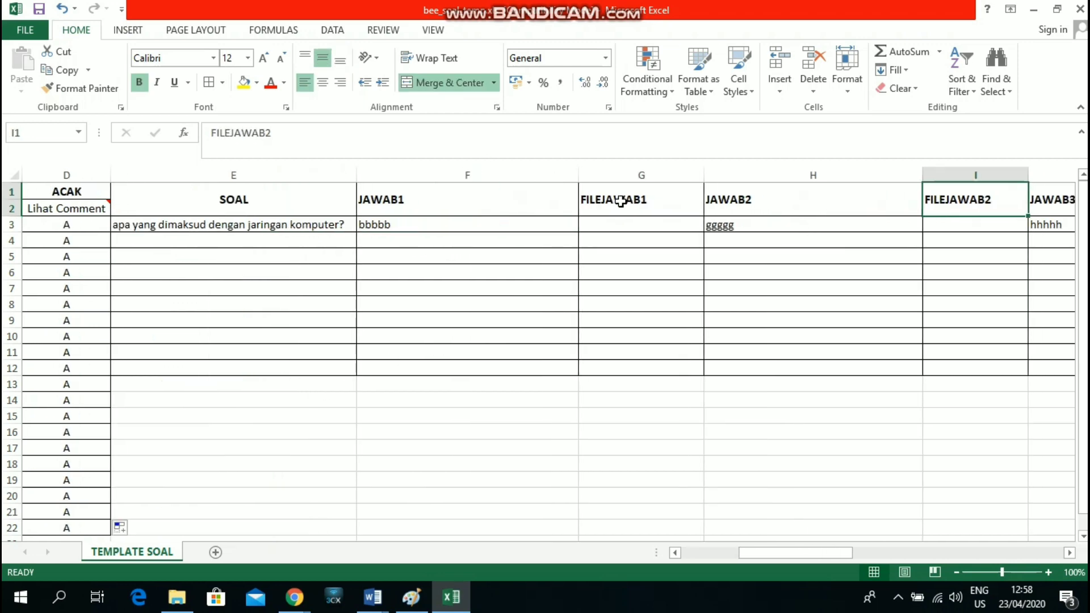
{"action": "left_click", "coordinate": [421, 222]}
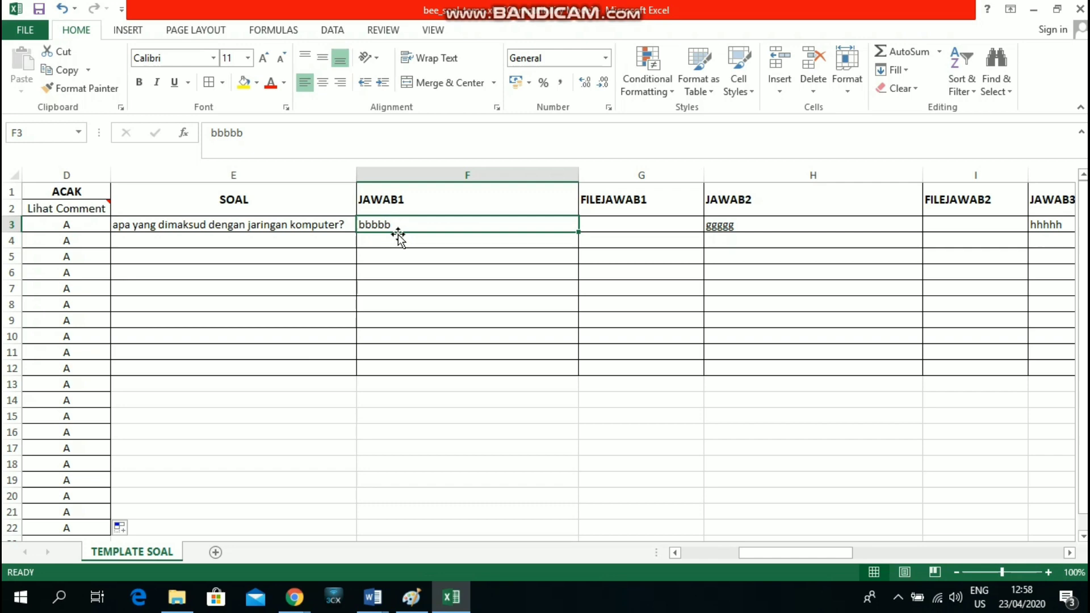
{"action": "left_click", "coordinate": [609, 221]}
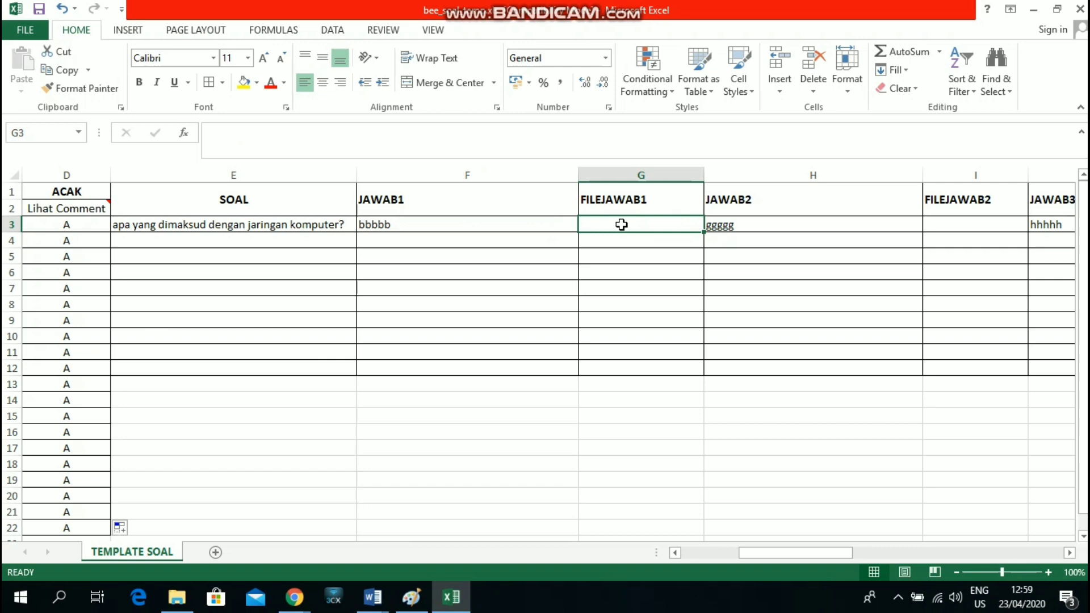
{"action": "left_click", "coordinate": [412, 193]}
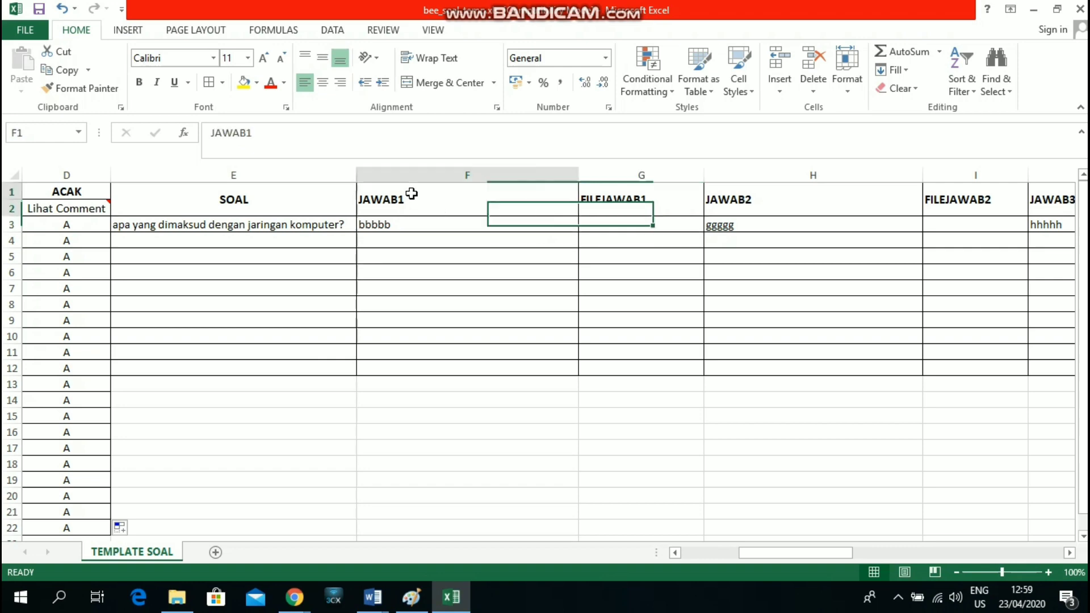
{"action": "left_click", "coordinate": [414, 225]}
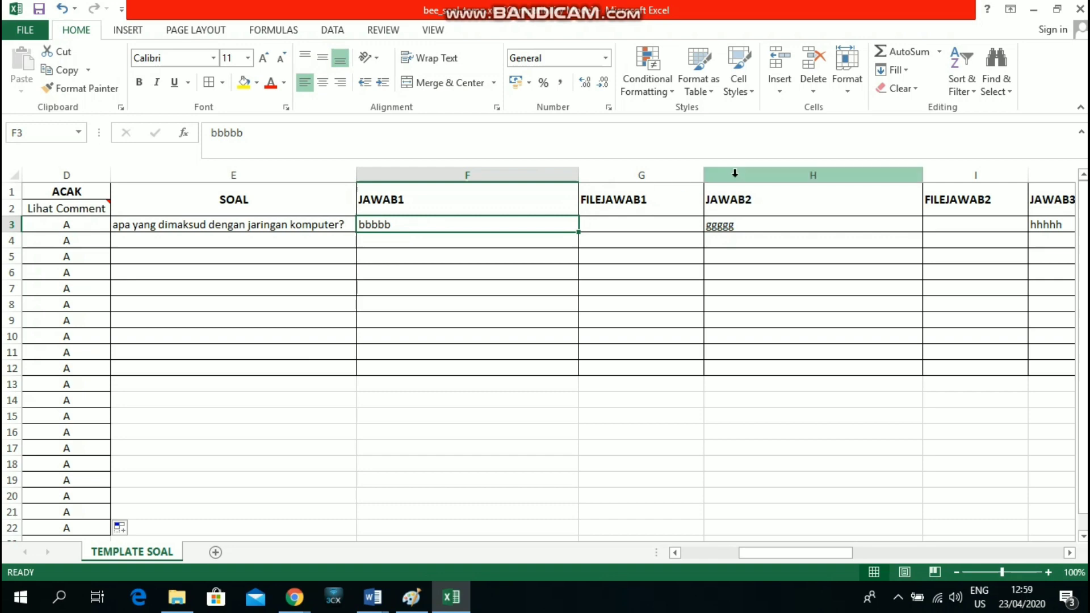
{"action": "left_click", "coordinate": [750, 201]}
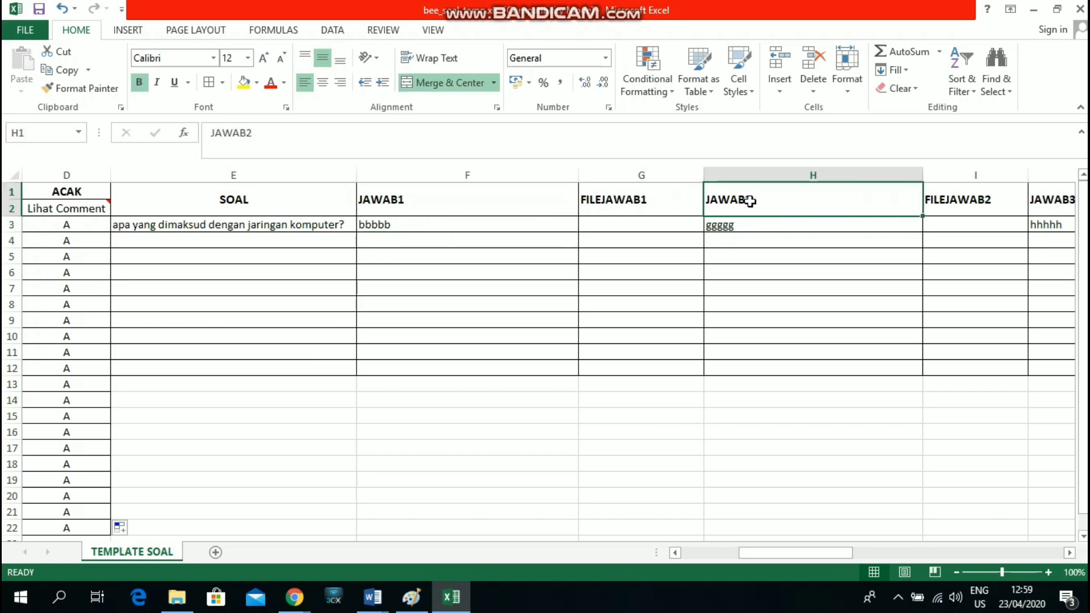
{"action": "left_click", "coordinate": [755, 224]}
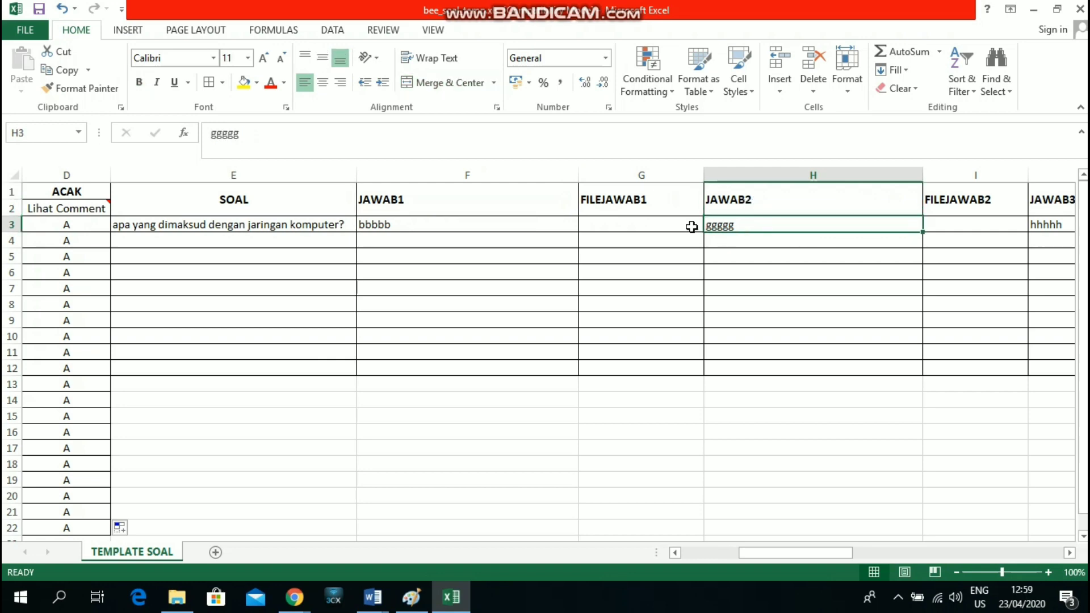
- Enter gambar1.jpg as the FILEJAWAB1 value for question 1
{"action": "left_click", "coordinate": [637, 202]}
{"action": "left_click", "coordinate": [643, 230]}
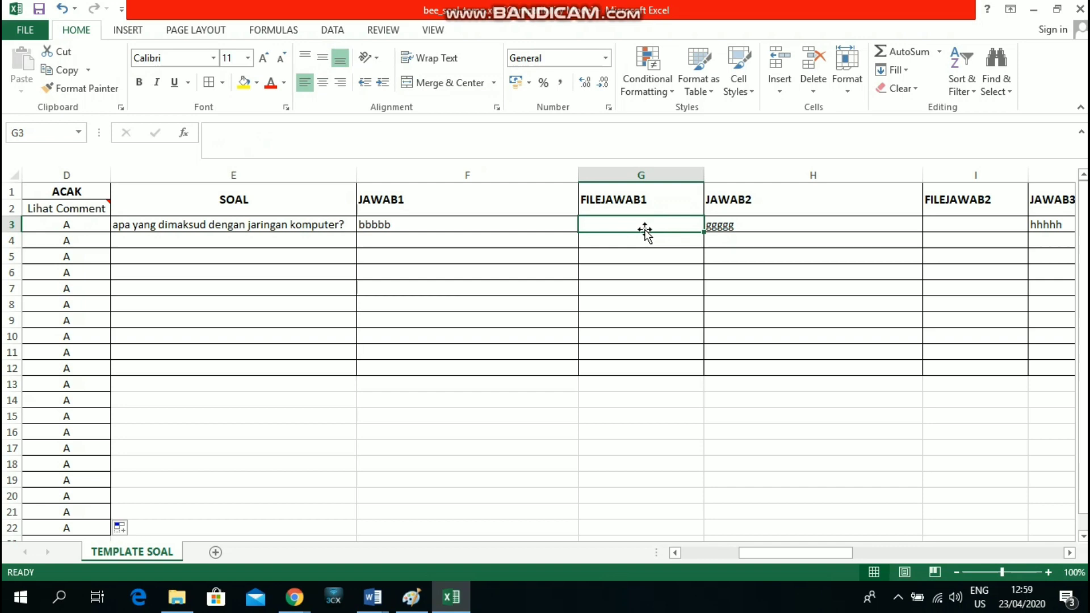
{"action": "type", "text": "ga"}
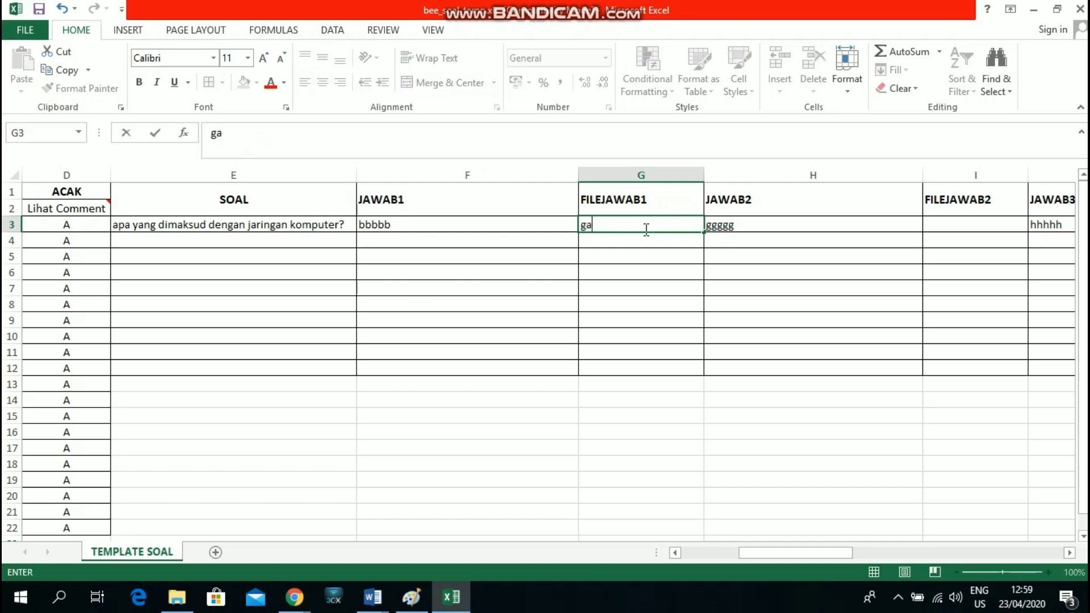
{"action": "type", "text": "mbar1.jpg"}
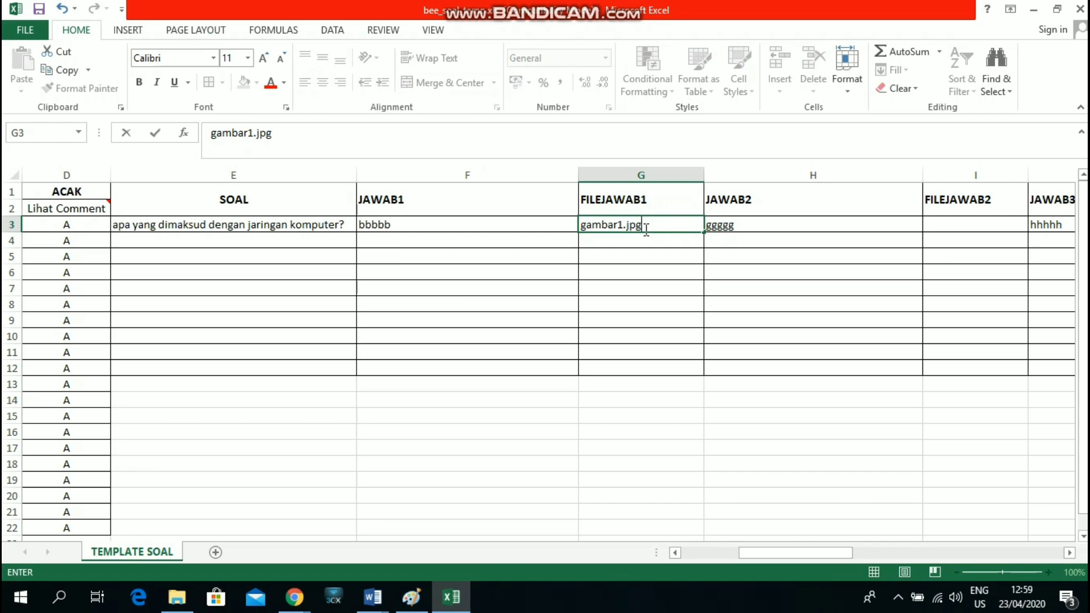
{"action": "left_click", "coordinate": [626, 300]}
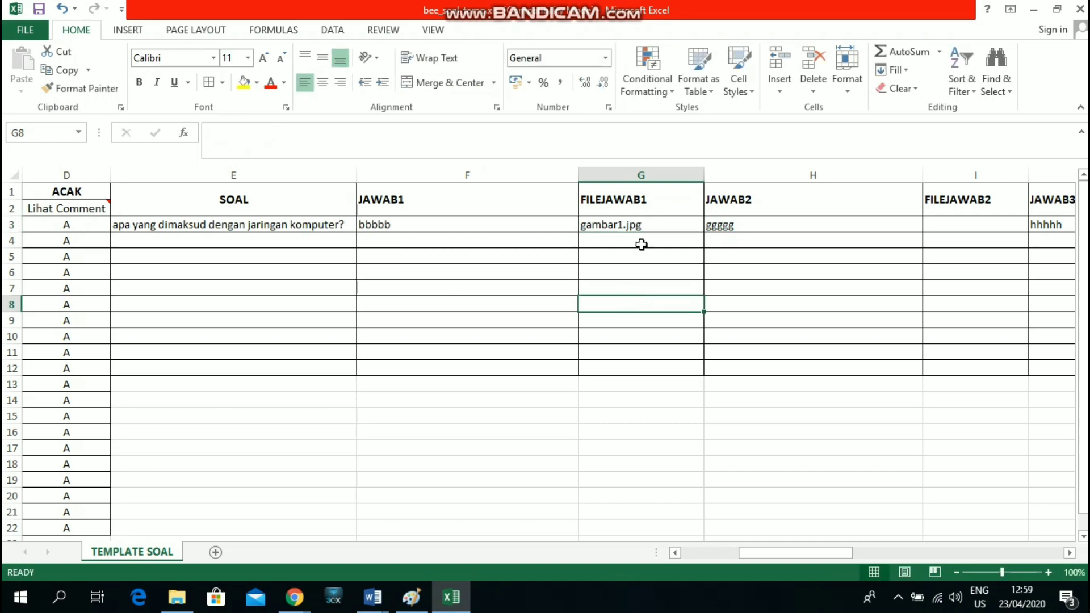
- Clear the FILEJAWAB1 cell of question 1
{"action": "left_click", "coordinate": [629, 226]}
{"action": "key", "text": "Delete"}
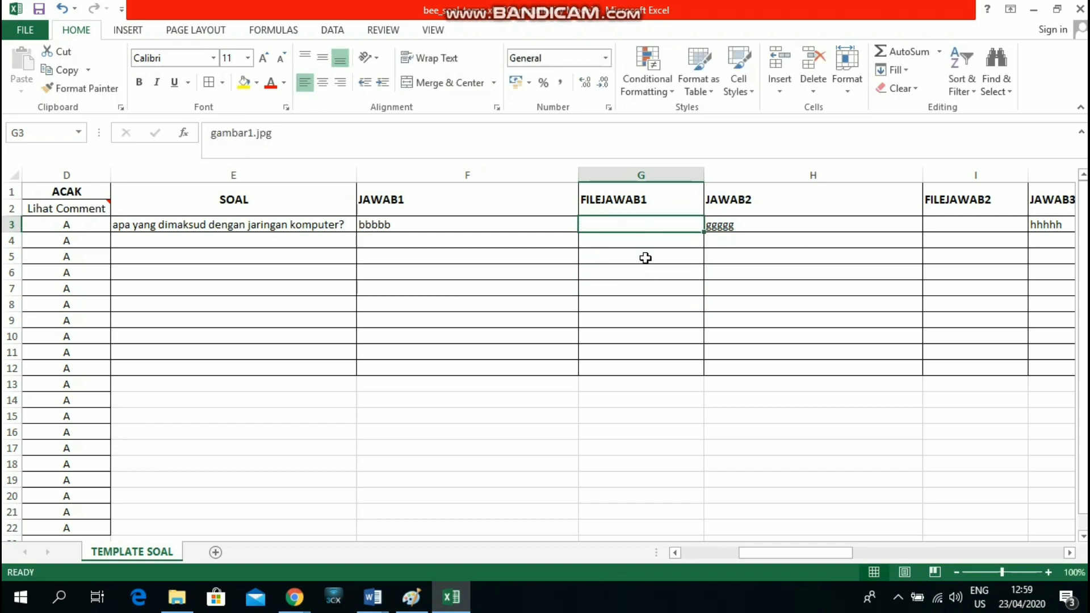
{"action": "left_click", "coordinate": [628, 253]}
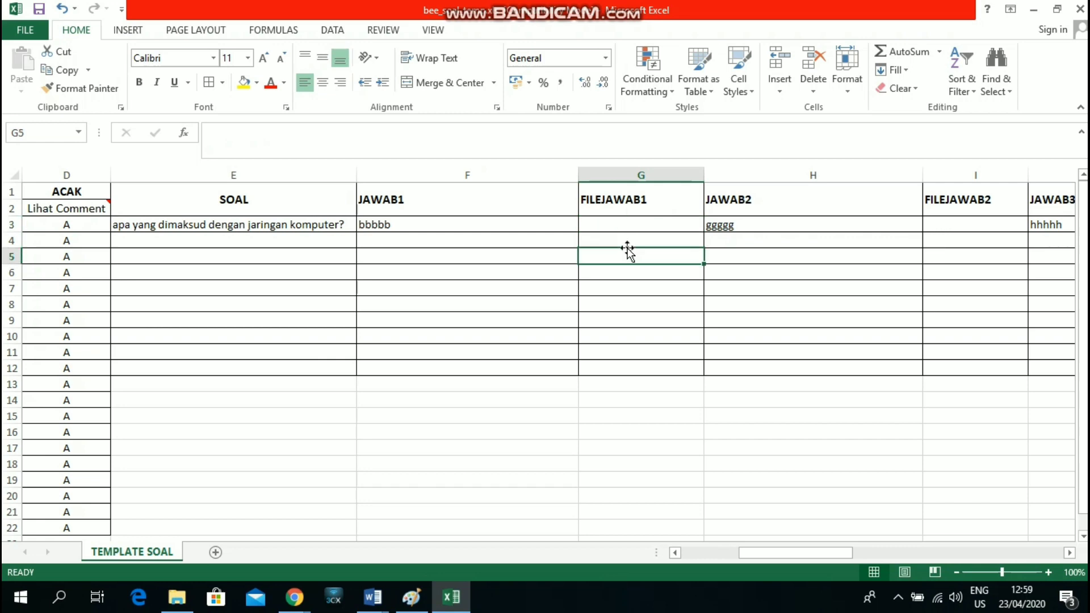
- Review the answer and answer-file cells of question 1 from JAWAB1 through FILEJAWAB5
{"action": "left_click", "coordinate": [412, 226]}
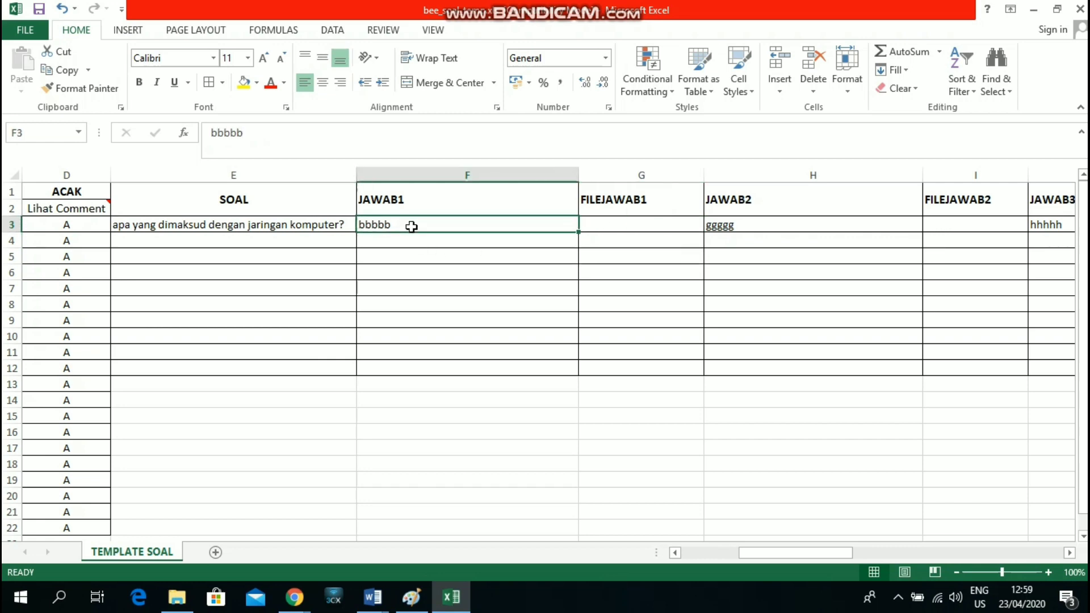
{"action": "key", "text": "Right"}
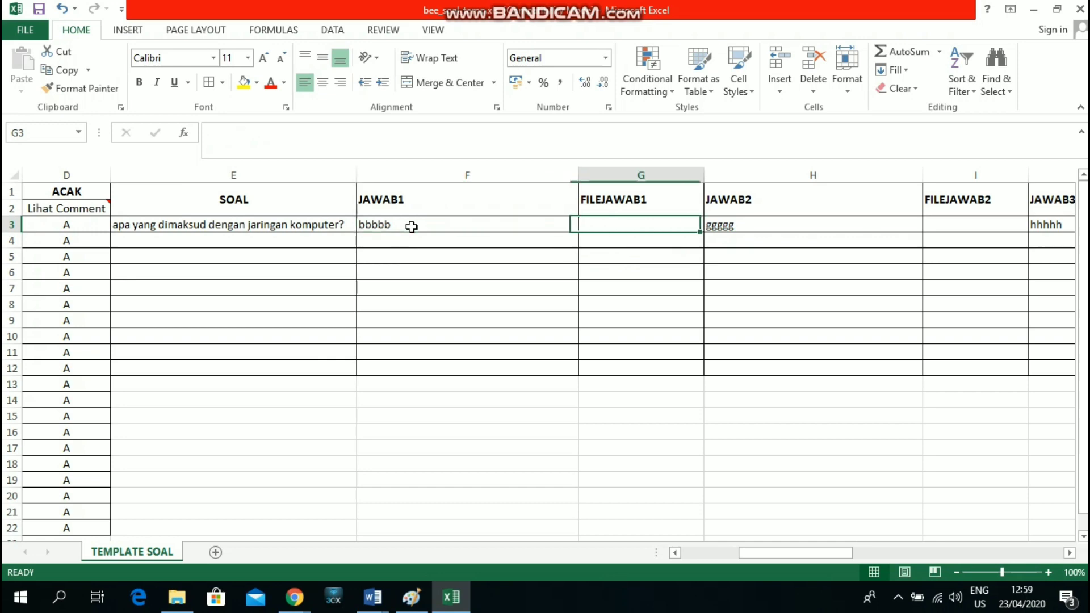
{"action": "left_click", "coordinate": [422, 221]}
{"action": "key", "text": "Right"}
{"action": "key", "text": "Right"}
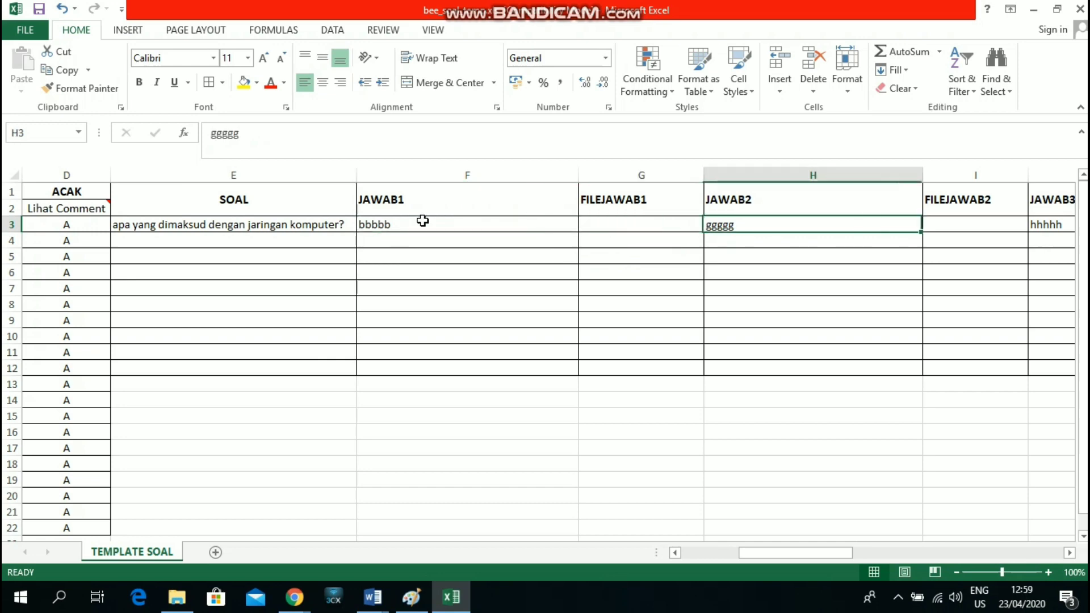
{"action": "key", "text": "Right"}
{"action": "key", "text": "Right"}
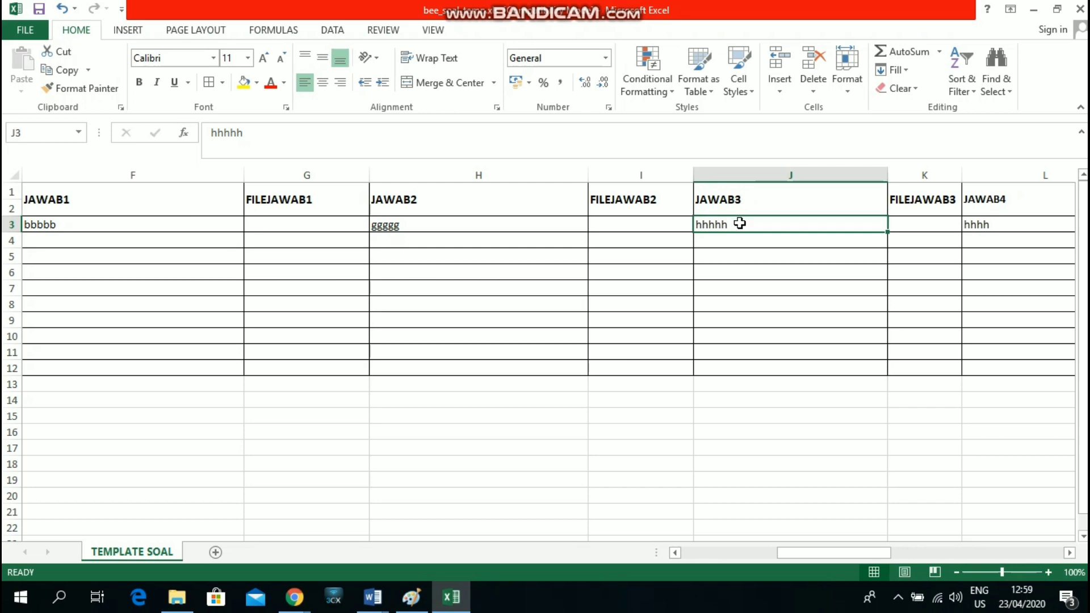
{"action": "key", "text": "Right"}
{"action": "key", "text": "Right"}
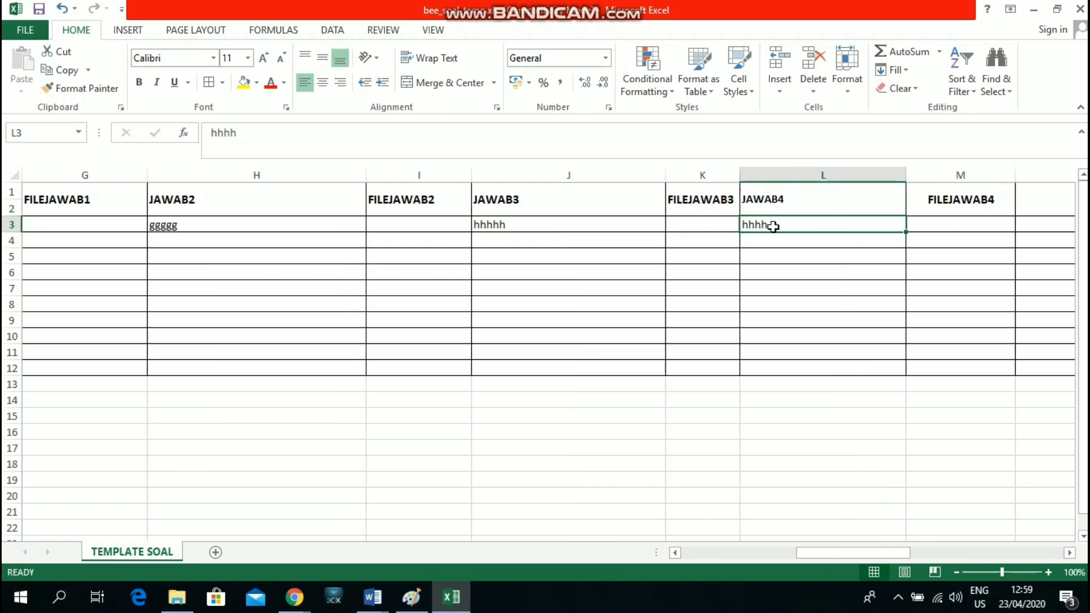
{"action": "key", "text": "Right"}
{"action": "key", "text": "Right"}
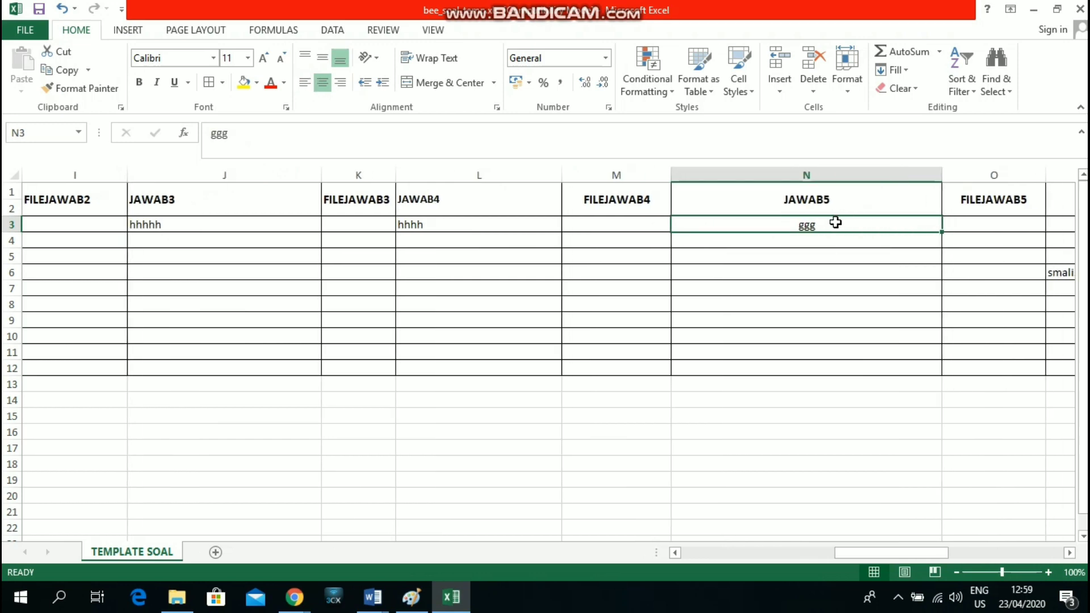
{"action": "key", "text": "Left"}
{"action": "key", "text": "Right"}
{"action": "key", "text": "Right"}
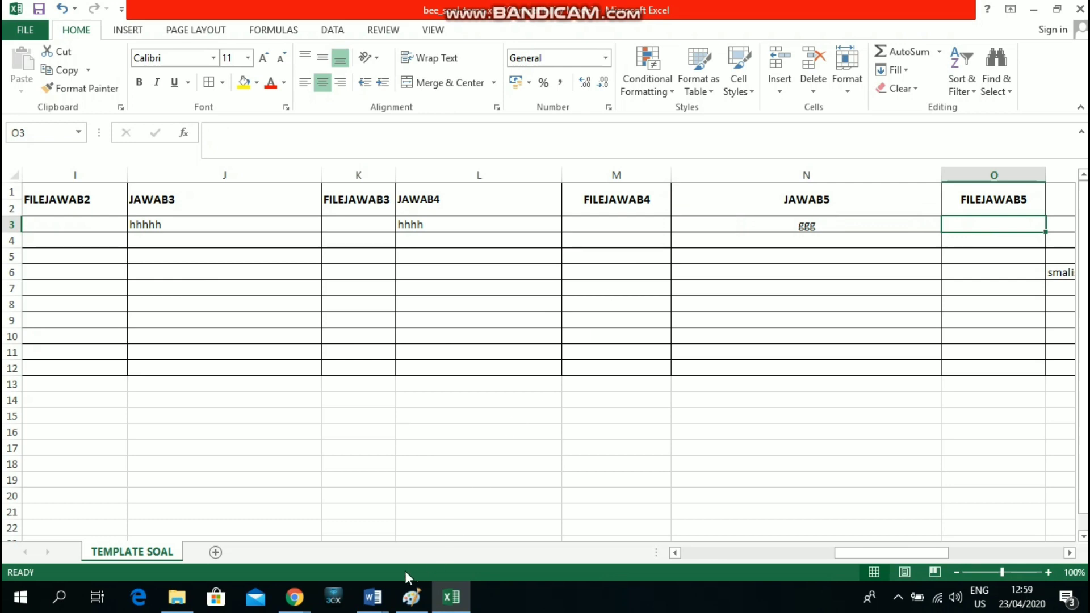
- Switch to the Word document SOAL USP UTAMA MAPEL DASAR PROGRAM KEAHLIAN AKUNTANSI and examine question 24 with its table-based answer options
{"action": "left_click", "coordinate": [369, 606]}
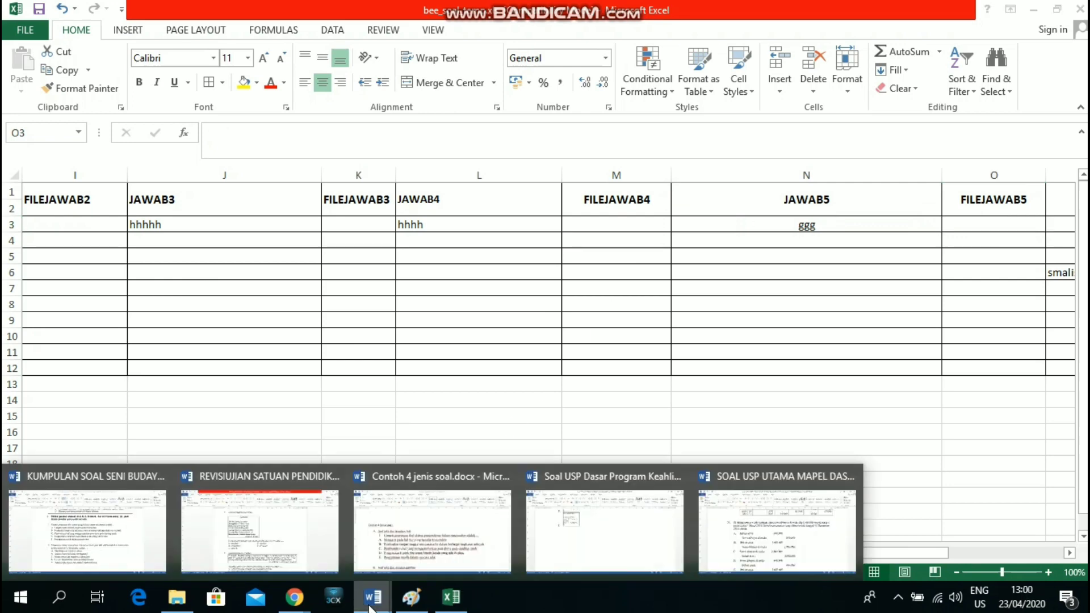
{"action": "left_click", "coordinate": [722, 530]}
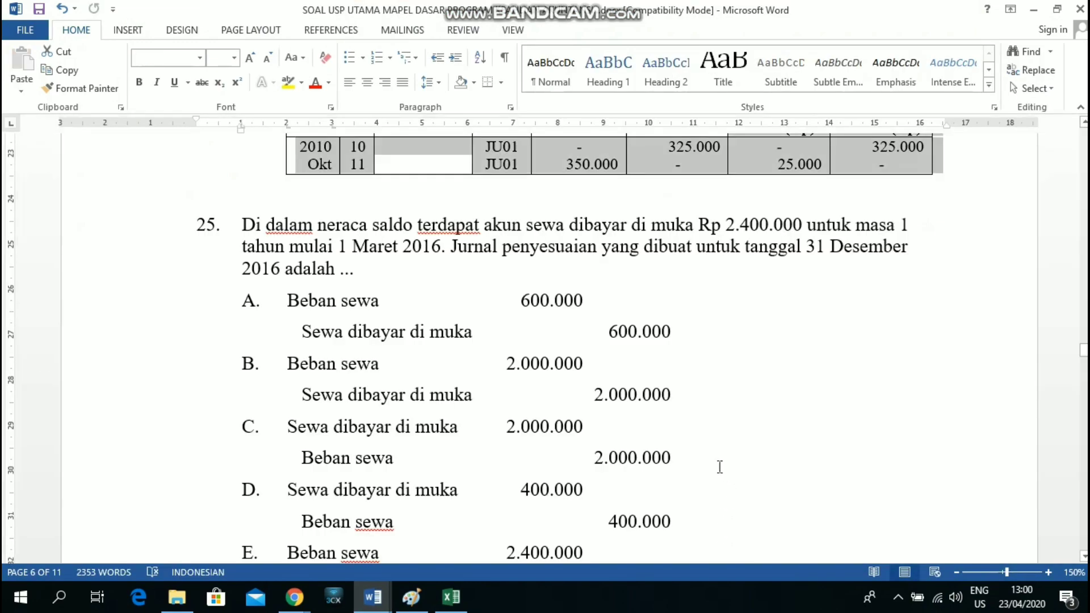
{"action": "scroll", "coordinate": [705, 458], "scroll_direction": "up", "scroll_amount": 10}
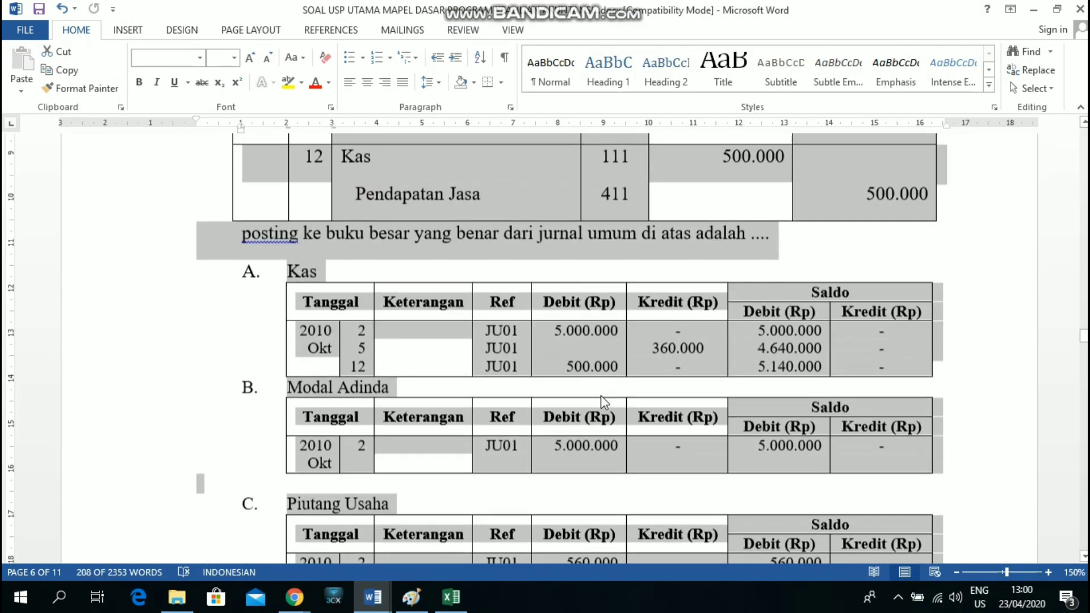
{"action": "scroll", "coordinate": [603, 401], "scroll_direction": "up", "scroll_amount": 6}
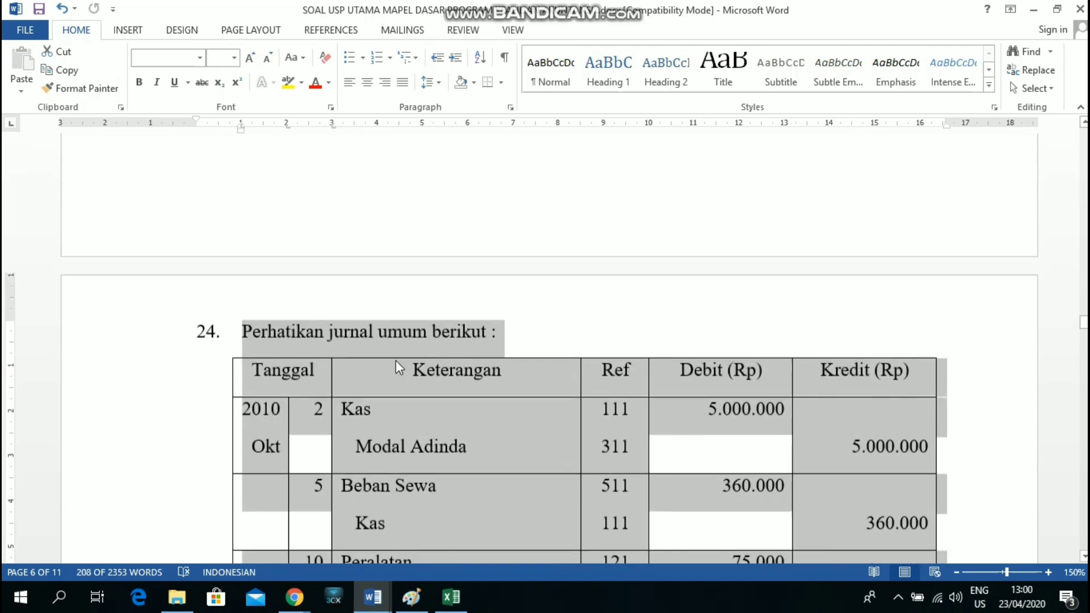
{"action": "scroll", "coordinate": [482, 386], "scroll_direction": "down", "scroll_amount": 5}
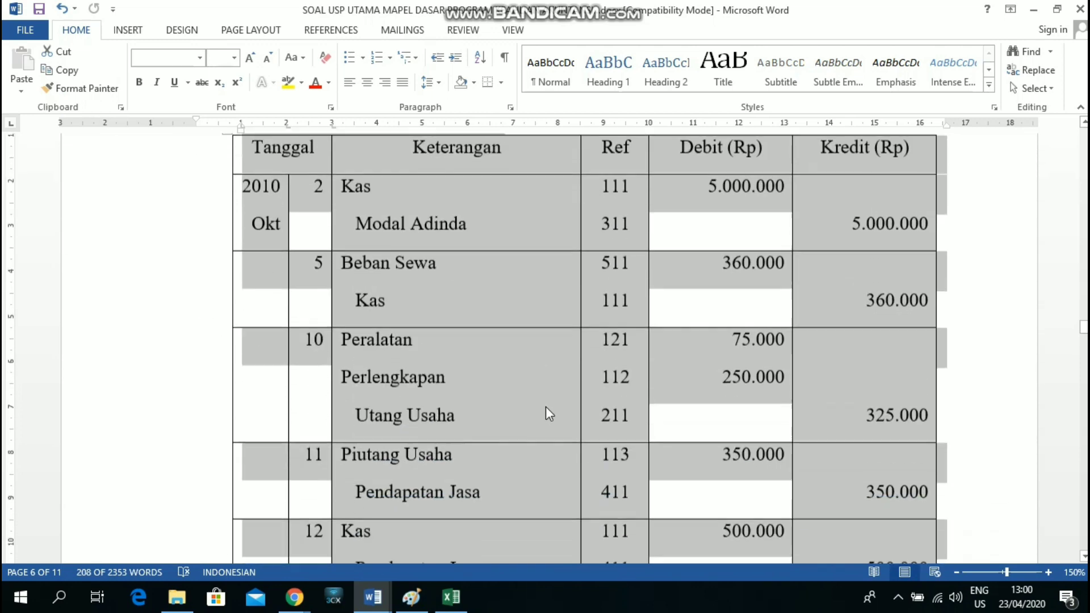
{"action": "scroll", "coordinate": [549, 413], "scroll_direction": "down", "scroll_amount": 7}
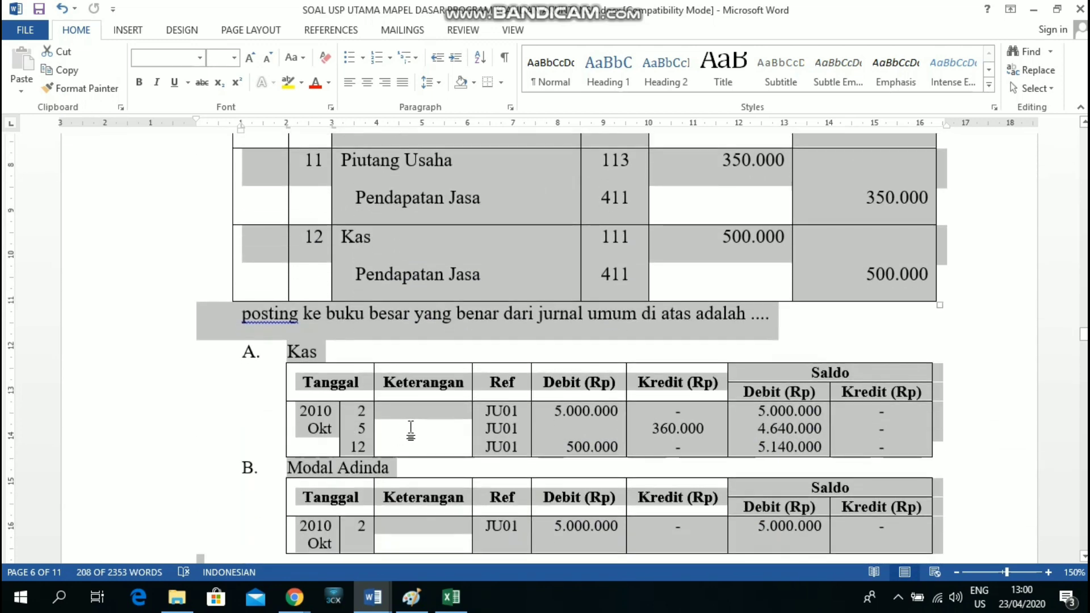
{"action": "left_click", "coordinate": [410, 431]}
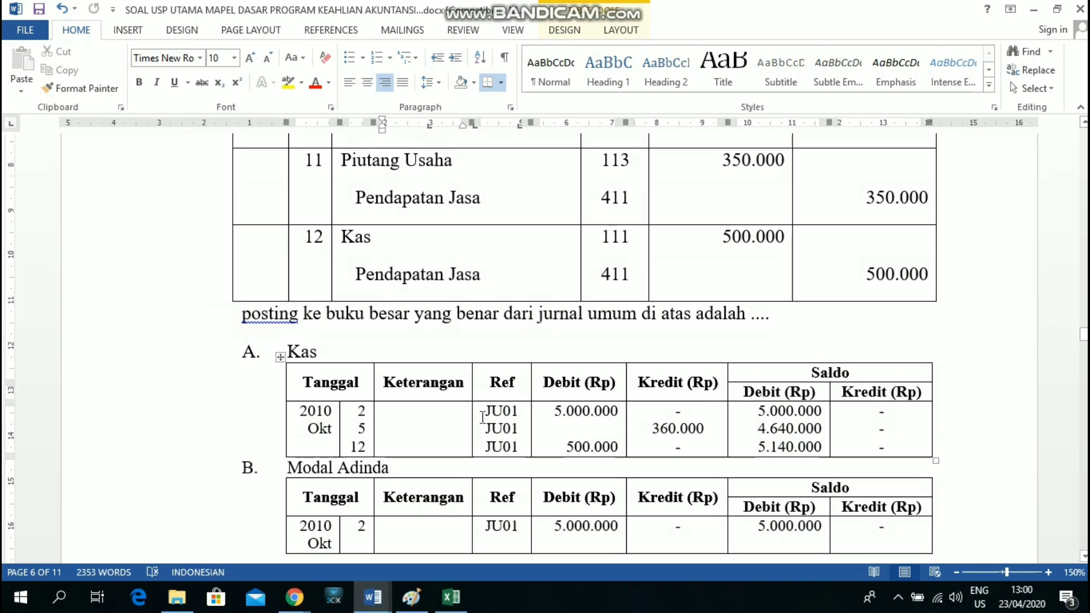
{"action": "scroll", "coordinate": [482, 417], "scroll_direction": "down", "scroll_amount": 1}
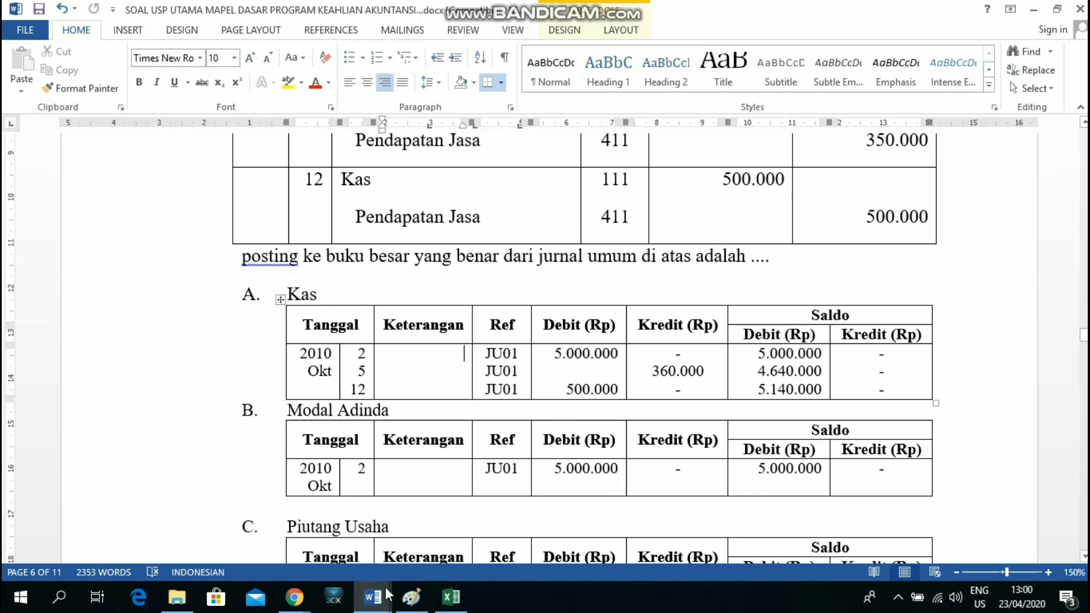
- Return to the Excel question template and review the JAWAB5, JAWAB4 and JAWAB3 headers
{"action": "left_click", "coordinate": [376, 601]}
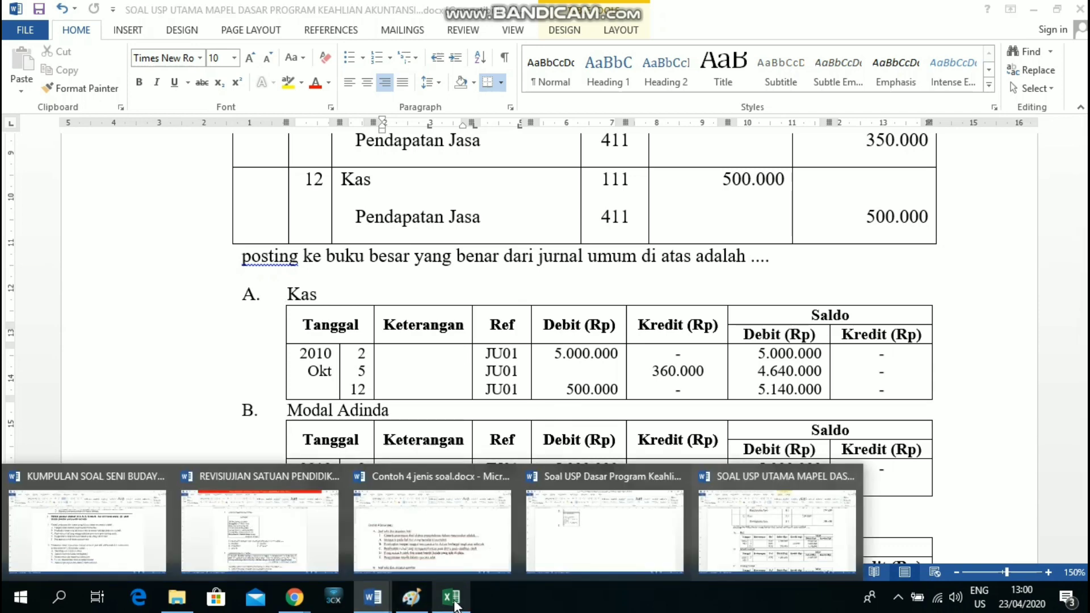
{"action": "left_click", "coordinate": [452, 599]}
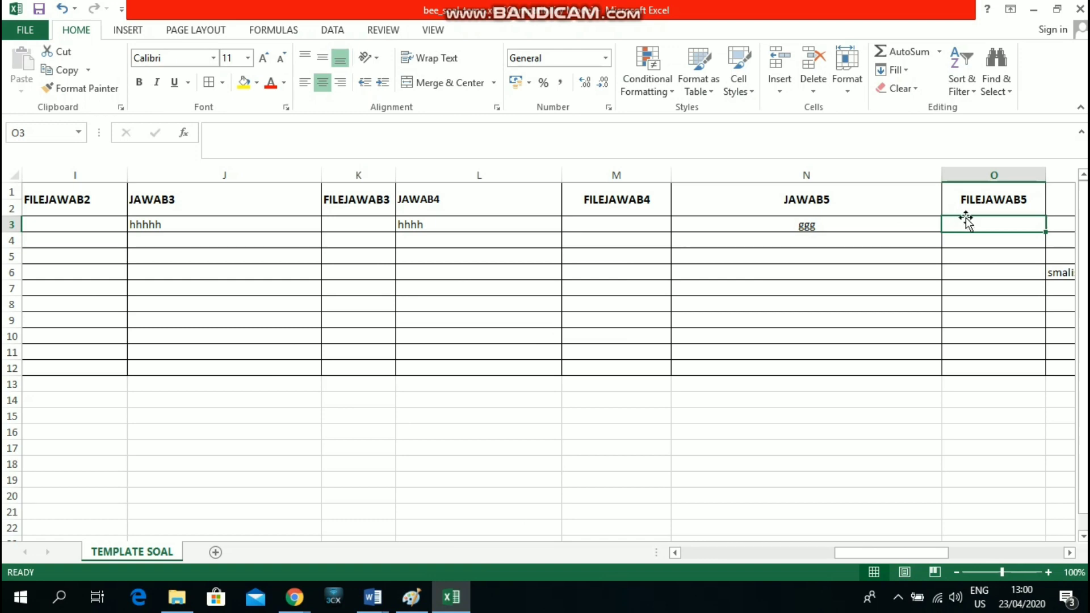
{"action": "left_click", "coordinate": [840, 226]}
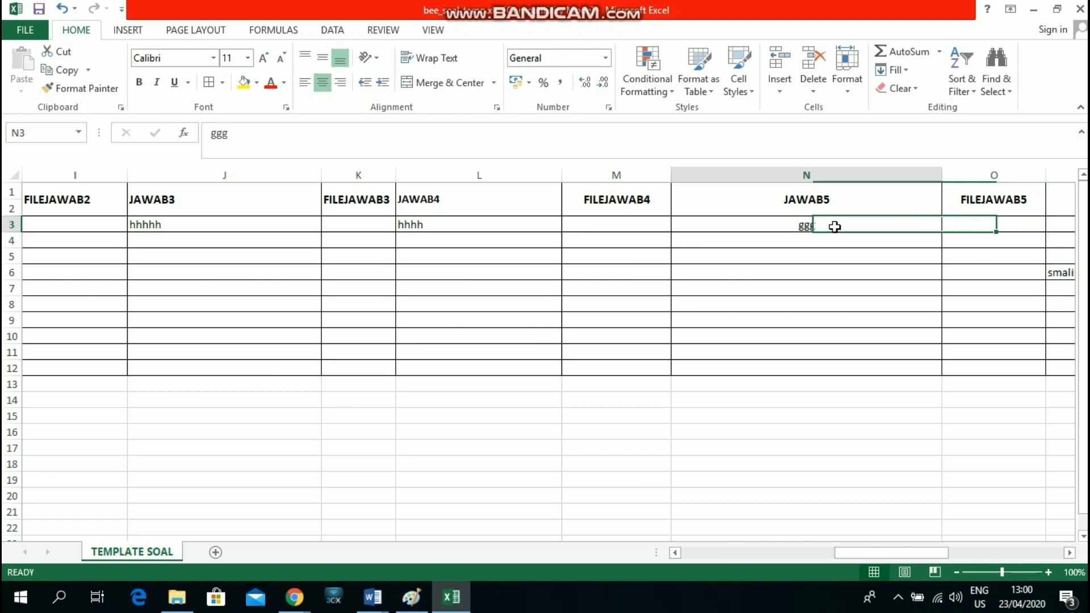
{"action": "left_click", "coordinate": [790, 202]}
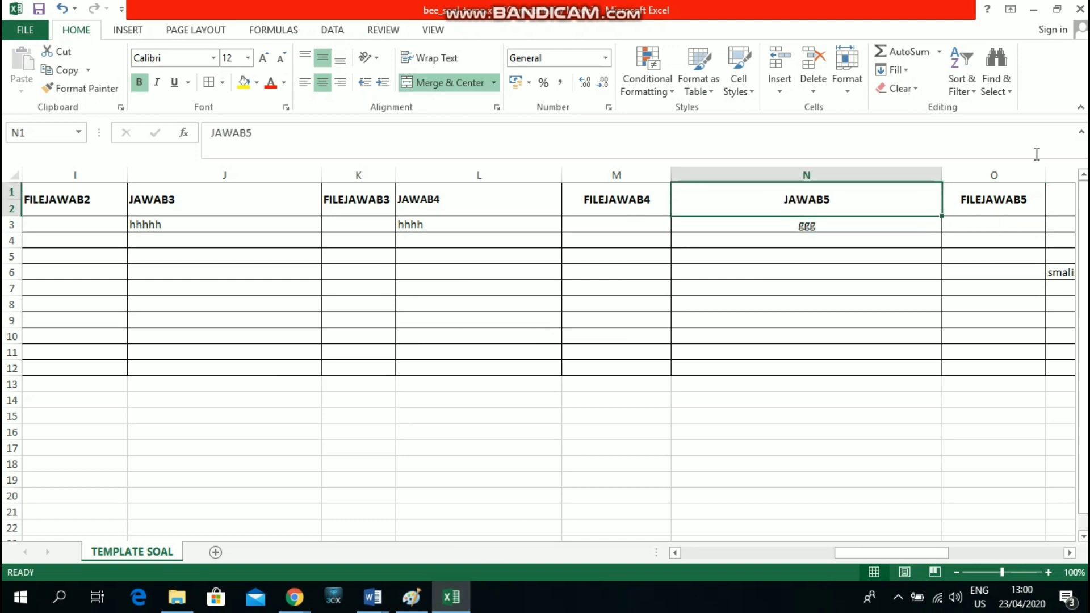
{"action": "left_click", "coordinate": [428, 205]}
{"action": "left_click", "coordinate": [201, 208]}
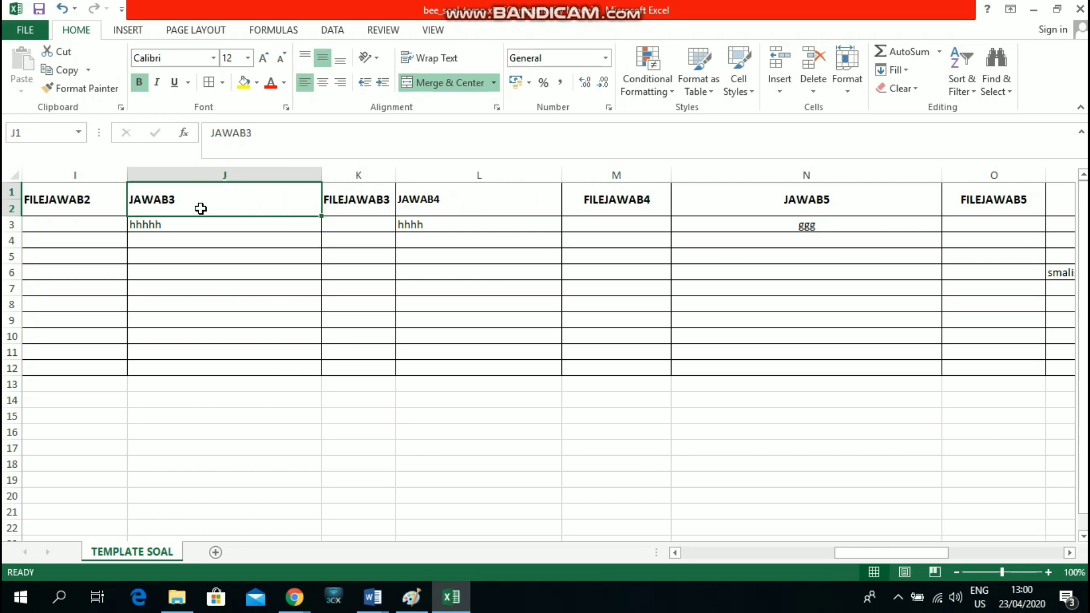
- Examine the remaining template headers from FILEJAWAB3 through AUDIO, VIDEO, GAMBAR and KUNCI JAWABAN to ACAK OPSI JAWAB
{"action": "key", "text": "Right"}
{"action": "key", "text": "Right"}
{"action": "key", "text": "Right"}
{"action": "key", "text": "Right"}
{"action": "key", "text": "Right"}
{"action": "key", "text": "Right"}
{"action": "key", "text": "Right"}
{"action": "key", "text": "Right"}
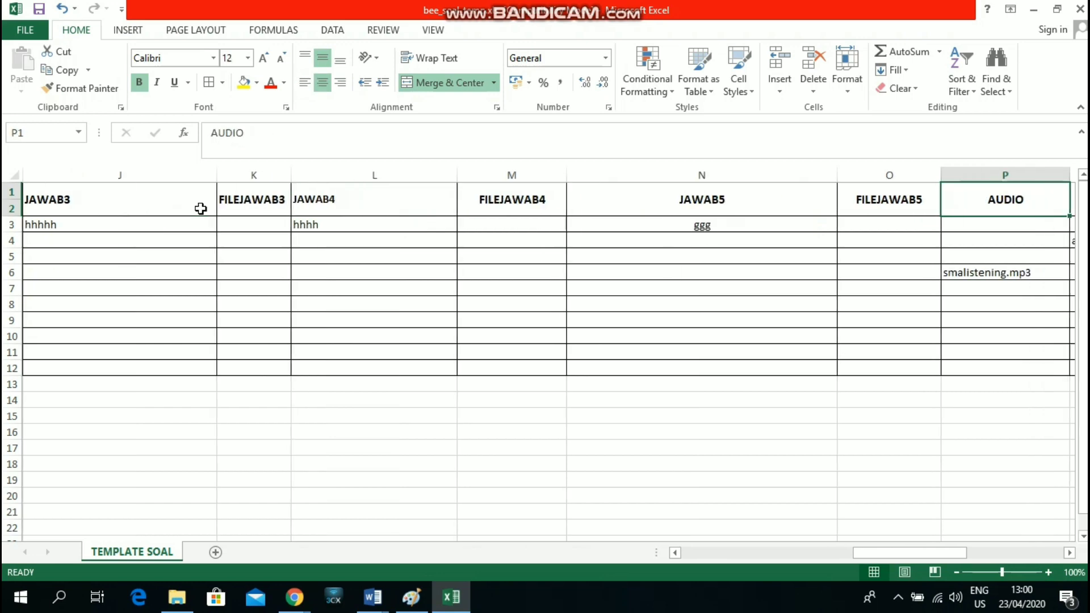
{"action": "key", "text": "Right"}
{"action": "key", "text": "Right"}
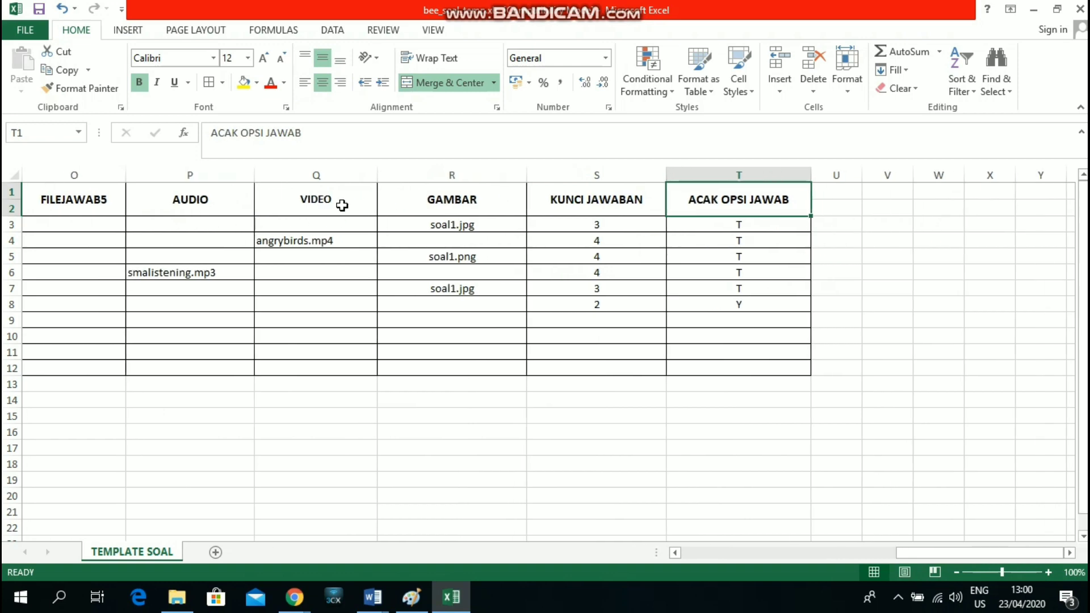
- Examine the AUDIO, VIDEO and GAMBAR headers and the GAMBAR file name of question 1
{"action": "left_click", "coordinate": [342, 205]}
{"action": "left_click", "coordinate": [213, 195]}
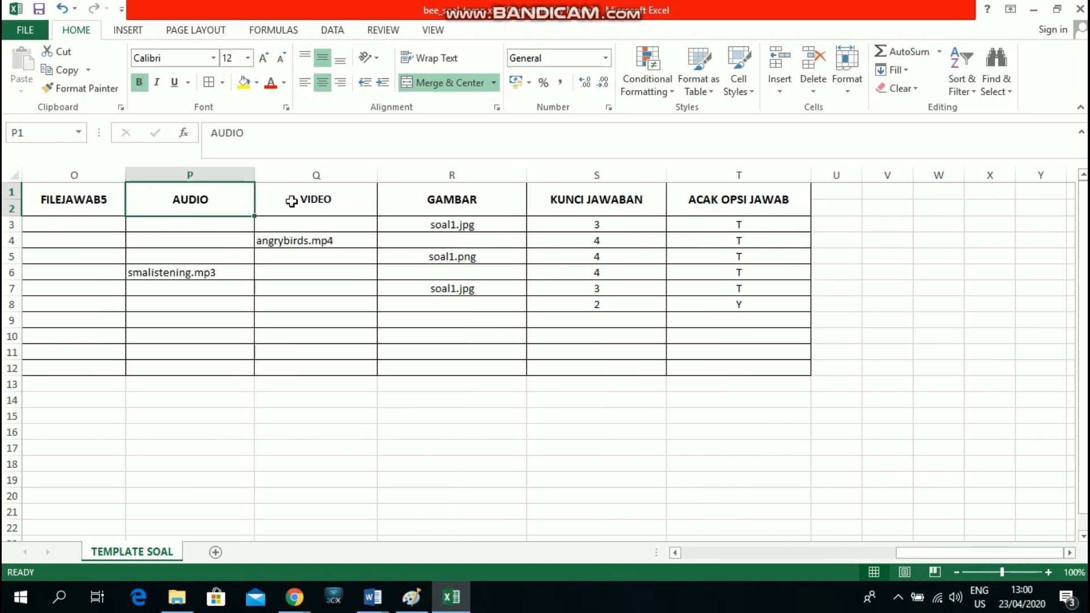
{"action": "left_click", "coordinate": [291, 199]}
{"action": "left_click", "coordinate": [422, 210]}
{"action": "left_click_drag", "start_coordinate": [190, 202], "coordinate": [409, 197]}
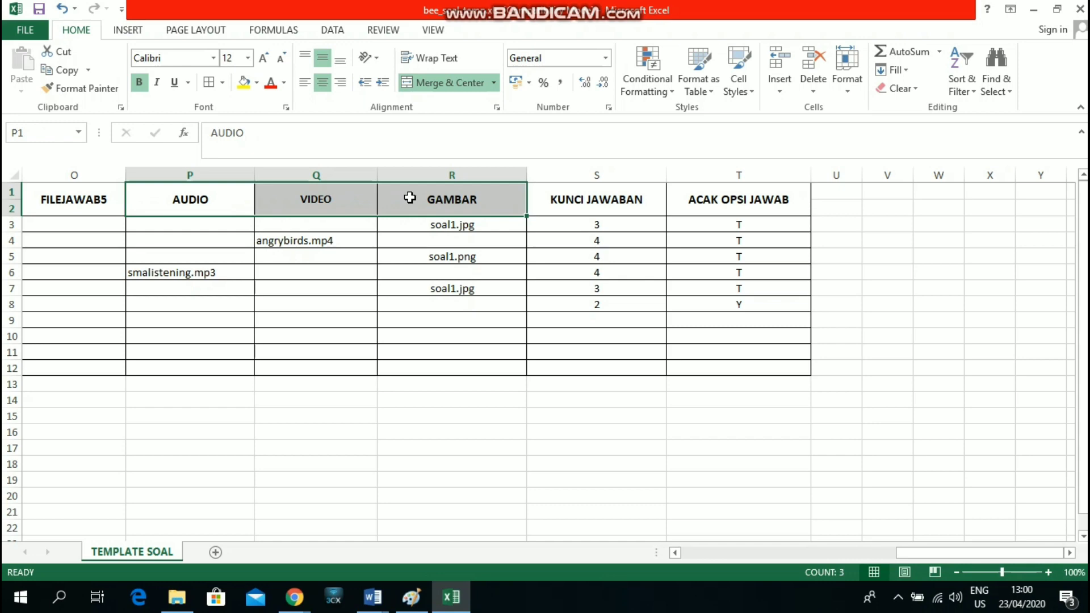
{"action": "left_click", "coordinate": [429, 224]}
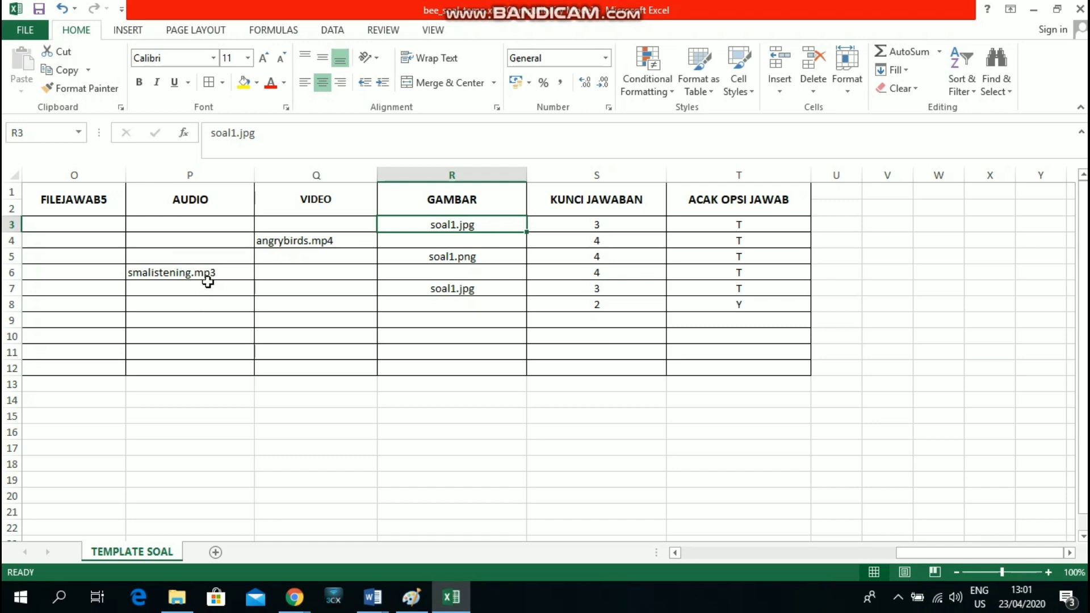
- Highlight the AUDIO, VIDEO and GAMBAR columns from the headers through row 12 with a yellow fill
{"action": "left_click_drag", "start_coordinate": [202, 200], "coordinate": [411, 361]}
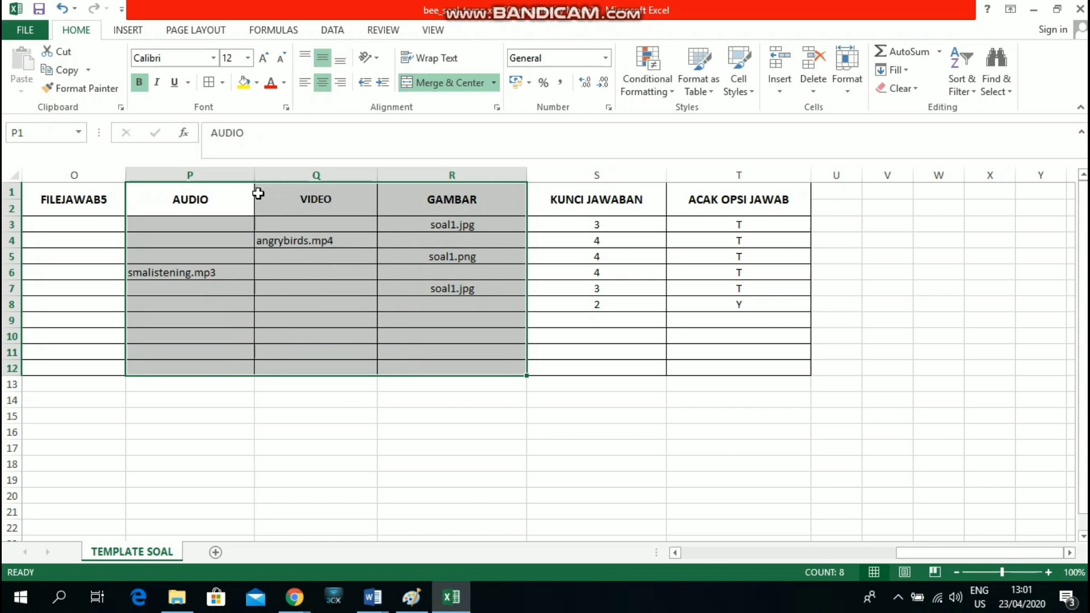
{"action": "left_click", "coordinate": [244, 82]}
{"action": "left_click", "coordinate": [340, 300]}
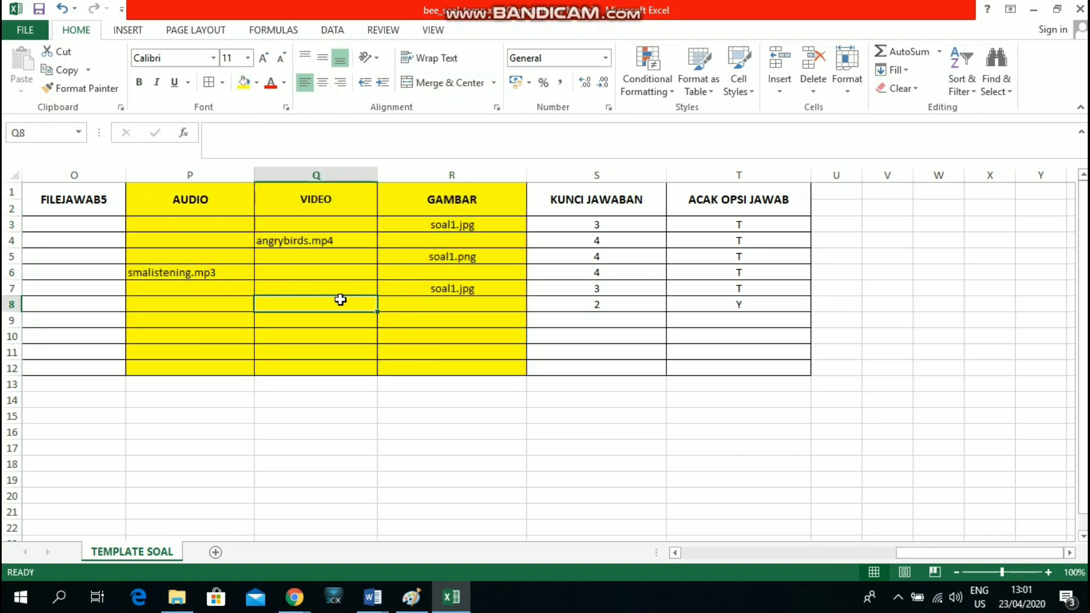
- Remove the fill colour from the AUDIO, VIDEO and GAMBAR columns from the headers through row 12
{"action": "left_click_drag", "start_coordinate": [225, 198], "coordinate": [457, 366]}
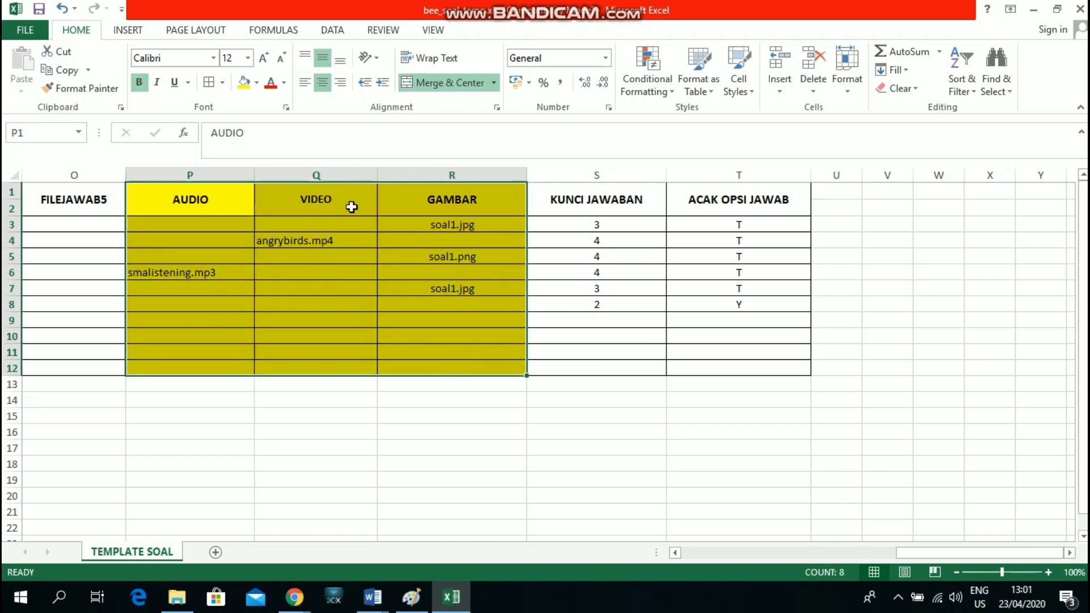
{"action": "left_click", "coordinate": [257, 82]}
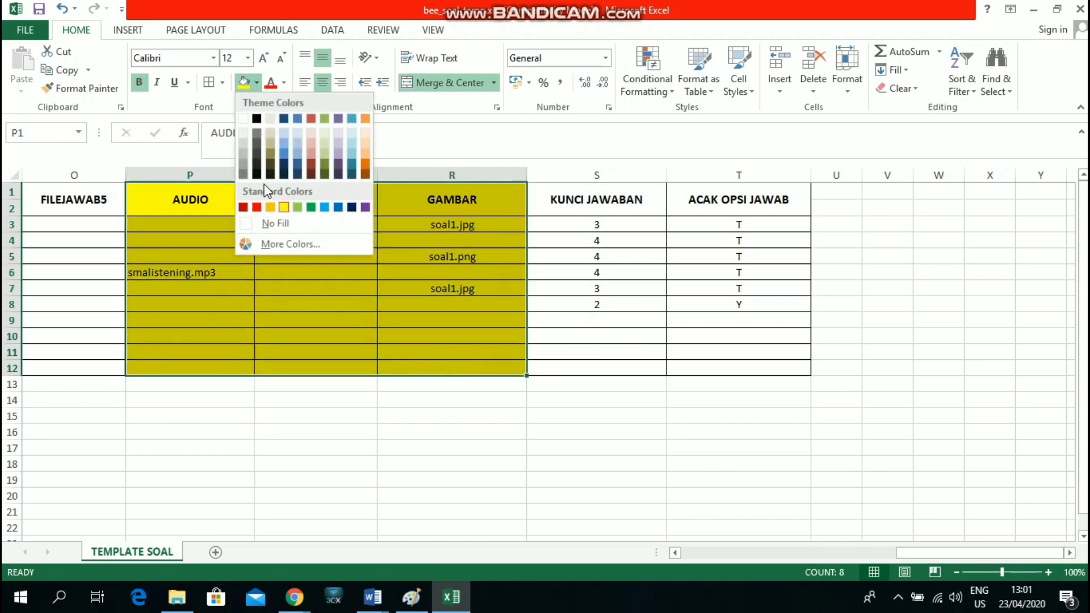
{"action": "left_click", "coordinate": [276, 223]}
- Examine the KUNCI JAWABAN cell of question 1 and trace the row back to its JENIS SOAL cell
{"action": "left_click", "coordinate": [613, 241]}
{"action": "left_click", "coordinate": [595, 200]}
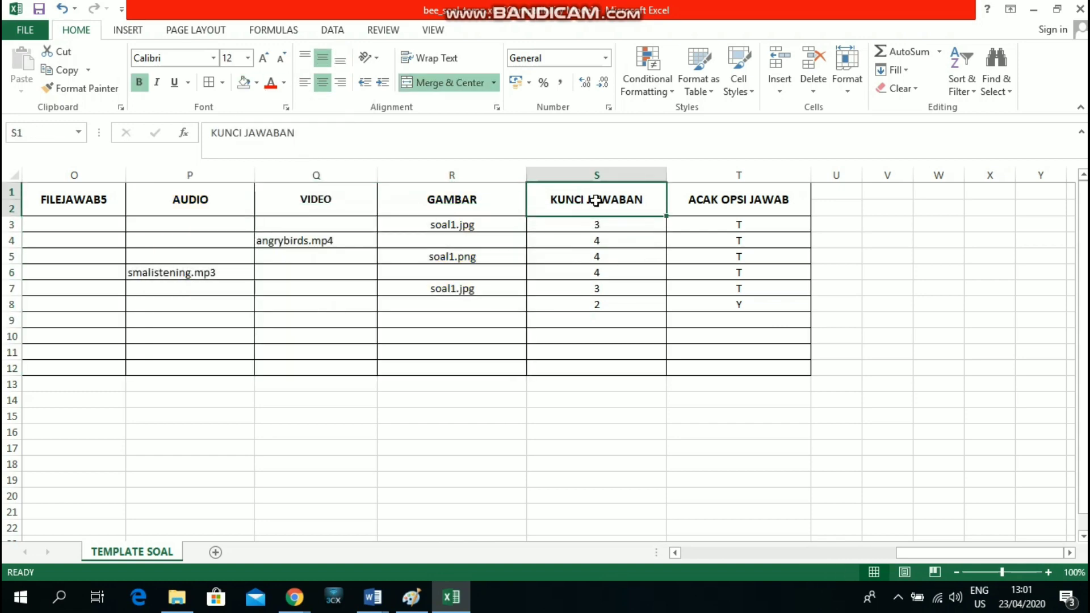
{"action": "left_click", "coordinate": [612, 228]}
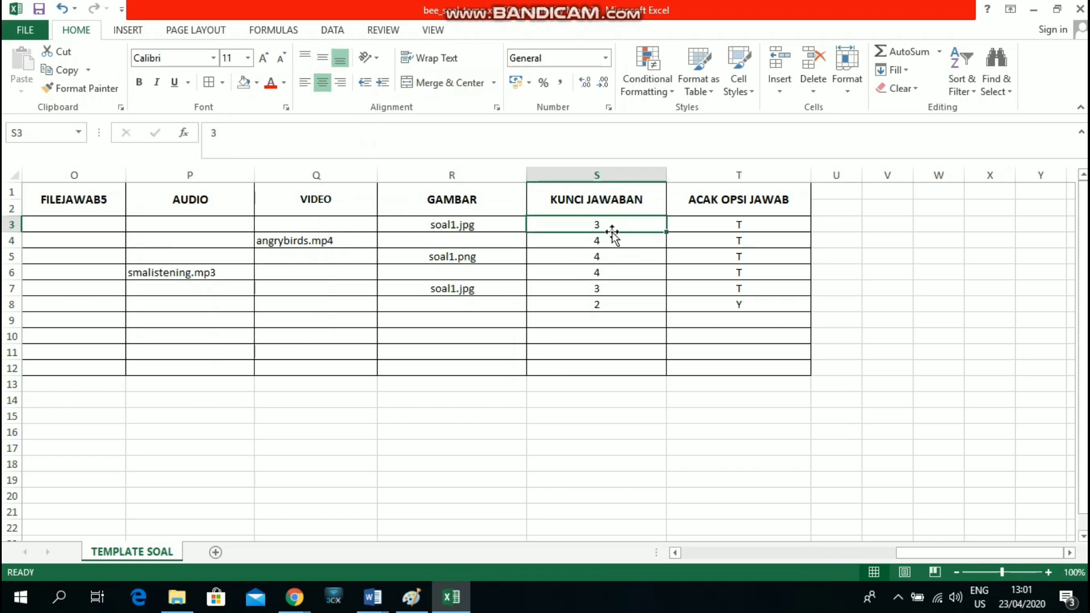
{"action": "key", "text": "Left"}
{"action": "key", "text": "Left"}
{"action": "key", "text": "Left"}
{"action": "key", "text": "Left"}
{"action": "key", "text": "Left"}
{"action": "key", "text": "Left"}
{"action": "key", "text": "Left"}
{"action": "key", "text": "Left"}
{"action": "key", "text": "Left"}
{"action": "key", "text": "Left"}
{"action": "key", "text": "Left"}
{"action": "key", "text": "Left"}
{"action": "key", "text": "Left"}
{"action": "key", "text": "Left"}
{"action": "key", "text": "Left"}
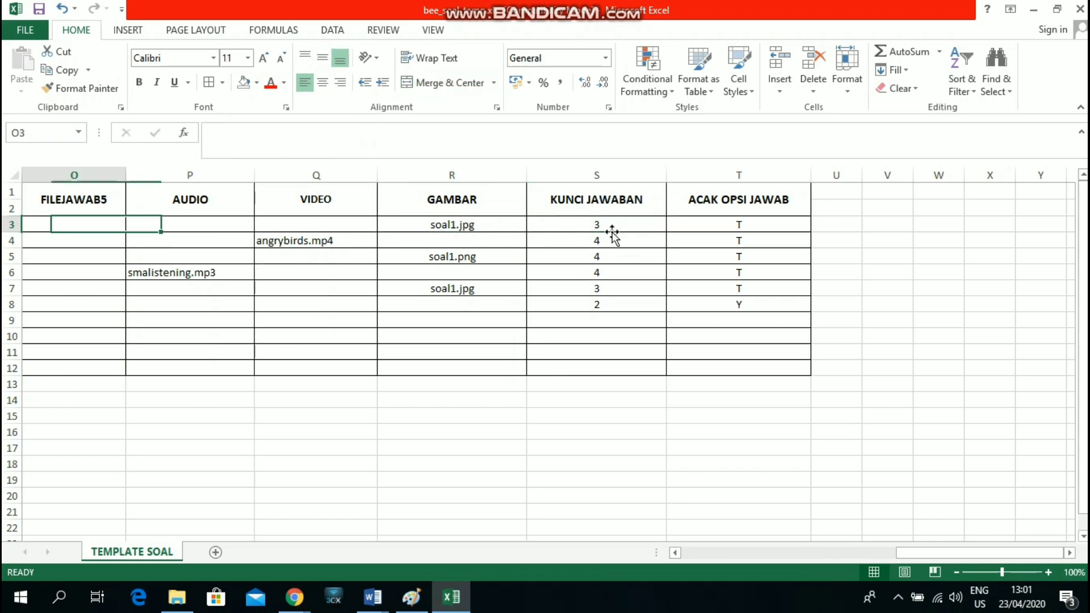
{"action": "key", "text": "Left"}
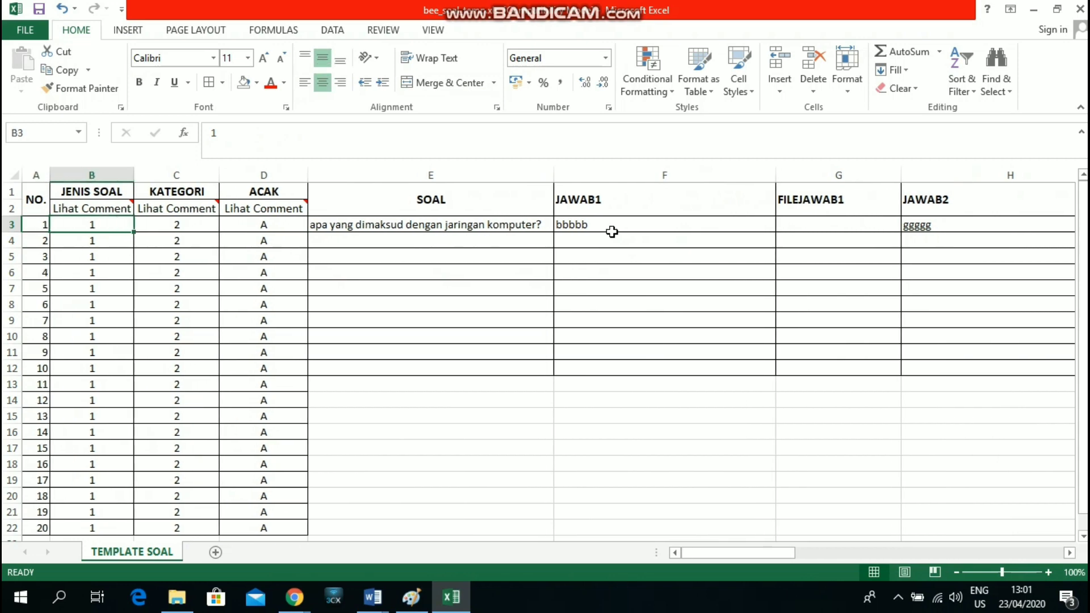
- Review the answer options of question 1 from JAWAB1 through JAWAB5 and return to its KUNCI JAWABAN cell
{"action": "key", "text": "Right"}
{"action": "key", "text": "Right"}
{"action": "key", "text": "Right"}
{"action": "key", "text": "Right"}
{"action": "key", "text": "Right"}
{"action": "key", "text": "Right"}
{"action": "key", "text": "Right"}
{"action": "key", "text": "Right"}
{"action": "key", "text": "Right"}
{"action": "key", "text": "Right"}
{"action": "key", "text": "Right"}
{"action": "key", "text": "Right"}
{"action": "key", "text": "Right"}
{"action": "key", "text": "Right"}
{"action": "key", "text": "Right"}
{"action": "key", "text": "Right"}
{"action": "key", "text": "Right"}
{"action": "key", "text": "Right"}
{"action": "key", "text": "Right"}
{"action": "key", "text": "Right"}
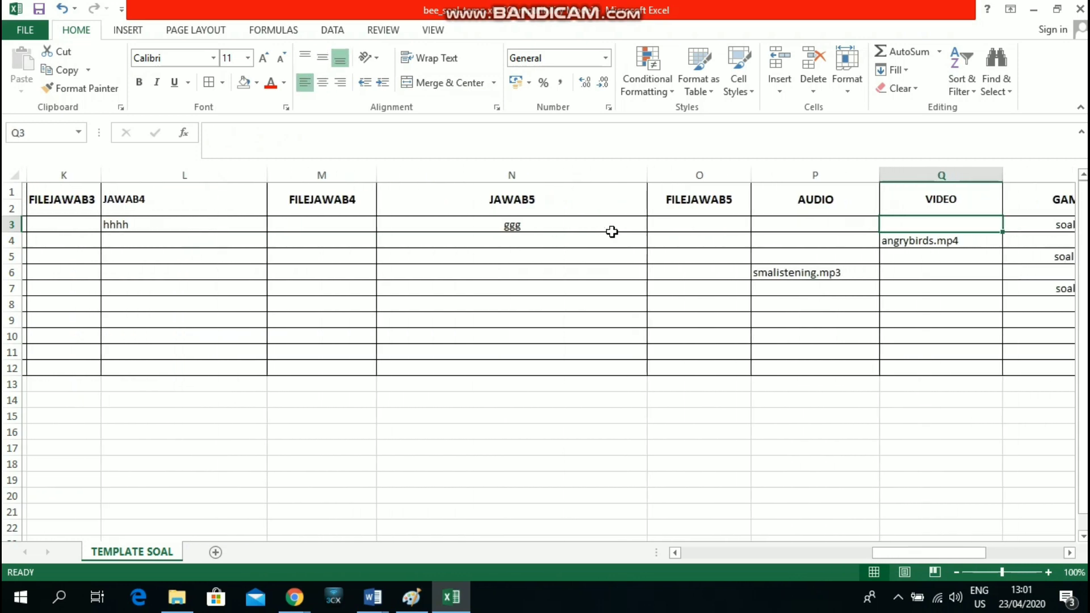
{"action": "key", "text": "Left"}
{"action": "key", "text": "Left"}
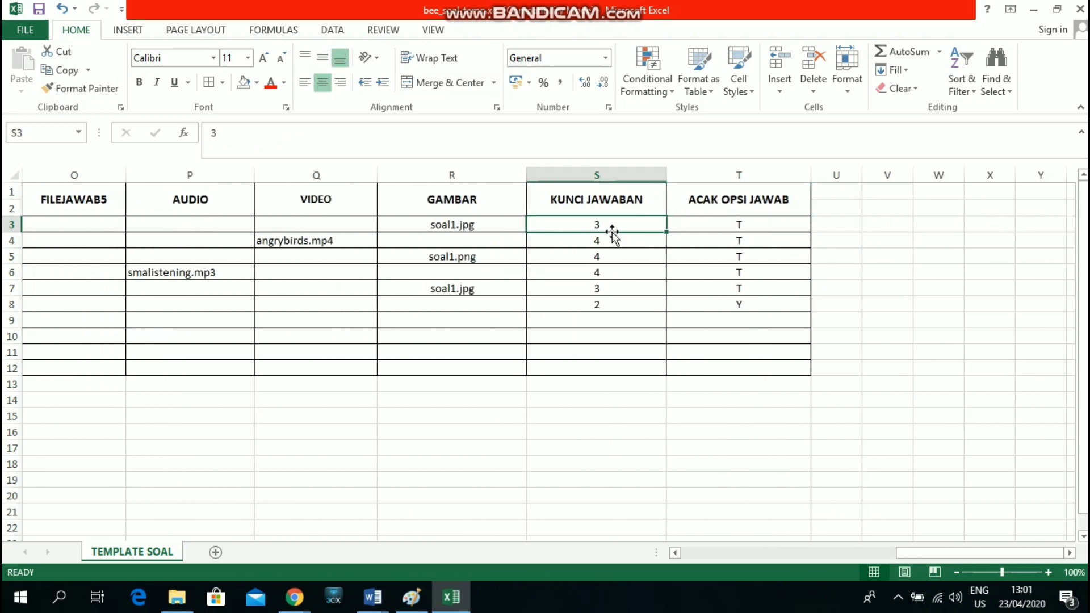
- Enter 3 as the KUNCI JAWABAN of question 1
{"action": "type", "text": "2"}
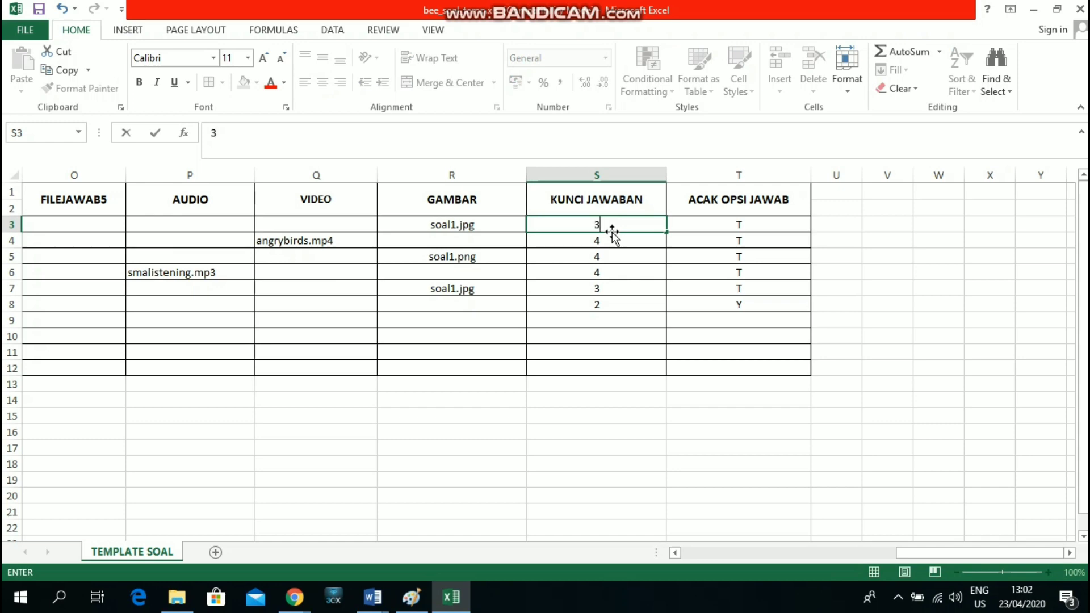
{"action": "key", "text": "Return"}
{"action": "key", "text": "Up"}
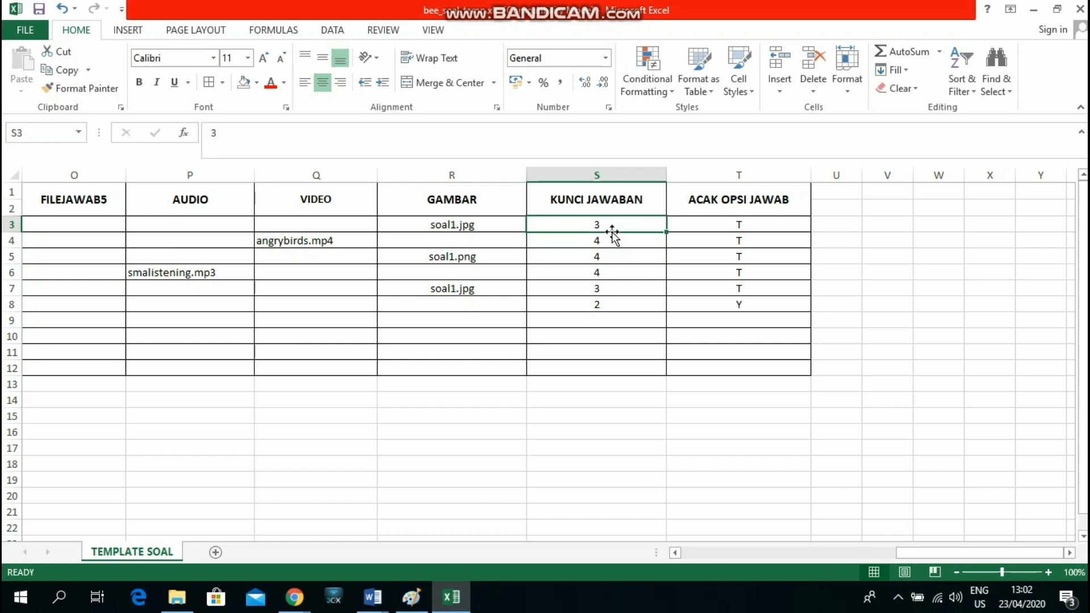
- Check the KUNCI JAWABAN cells of questions 2 to 4 and the ACAK OPSI JAWAB cell of question 1
{"action": "key", "text": "Down"}
{"action": "key", "text": "Down"}
{"action": "key", "text": "Down"}
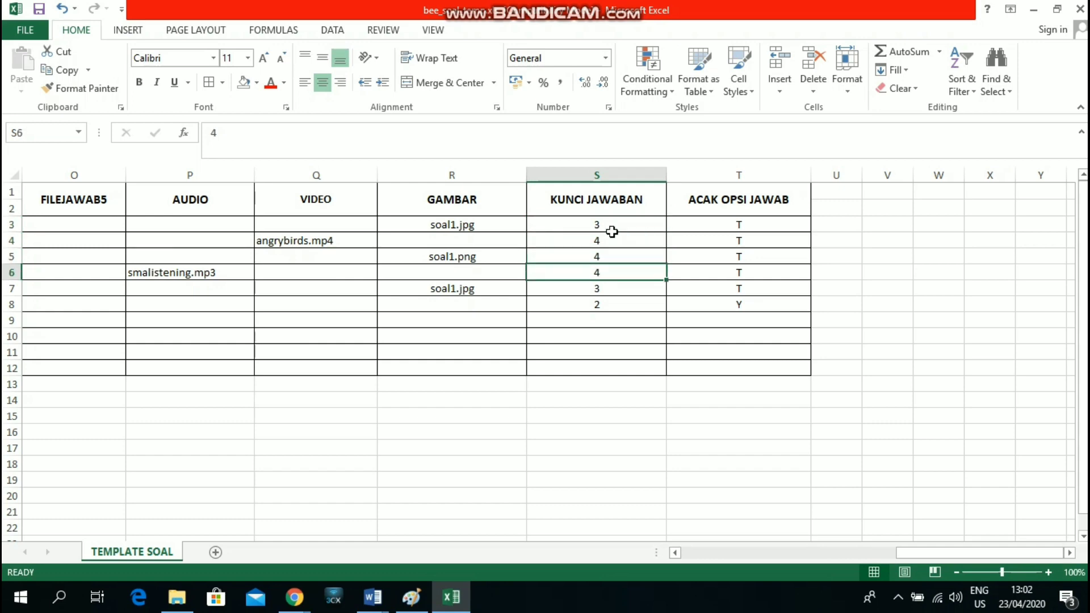
{"action": "key", "text": "Up"}
{"action": "key", "text": "Up"}
{"action": "key", "text": "Up"}
{"action": "key", "text": "Right"}
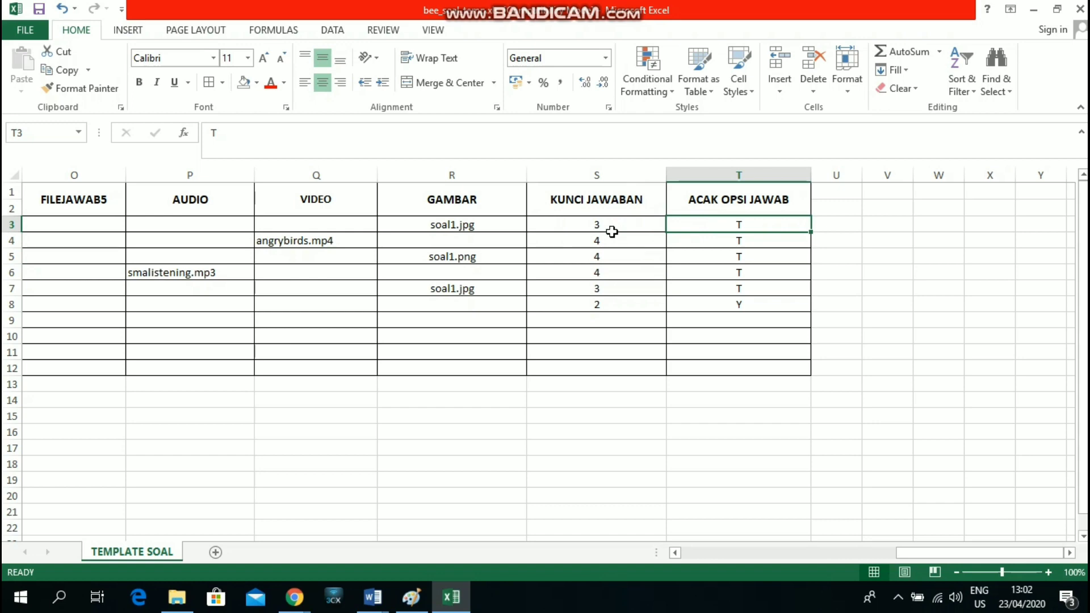
- Copy the ACAK OPSI JAWAB value T from question 5 down through row 21
{"action": "left_click", "coordinate": [732, 292]}
{"action": "left_click_drag", "start_coordinate": [813, 297], "coordinate": [785, 499]}
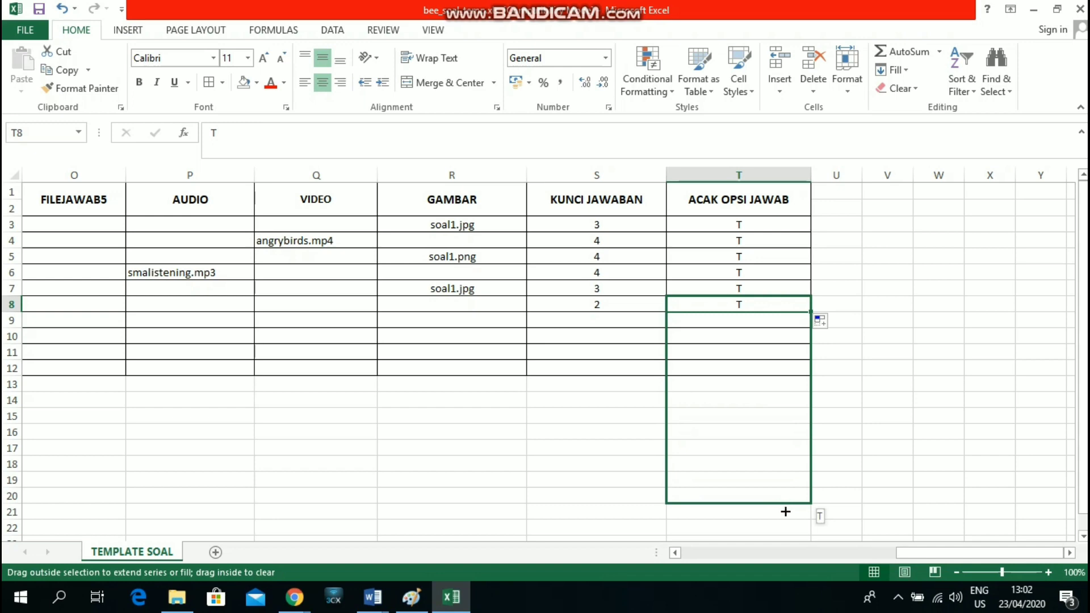
{"action": "left_click_drag", "start_coordinate": [785, 512], "coordinate": [775, 511]}
{"action": "left_click", "coordinate": [774, 508]}
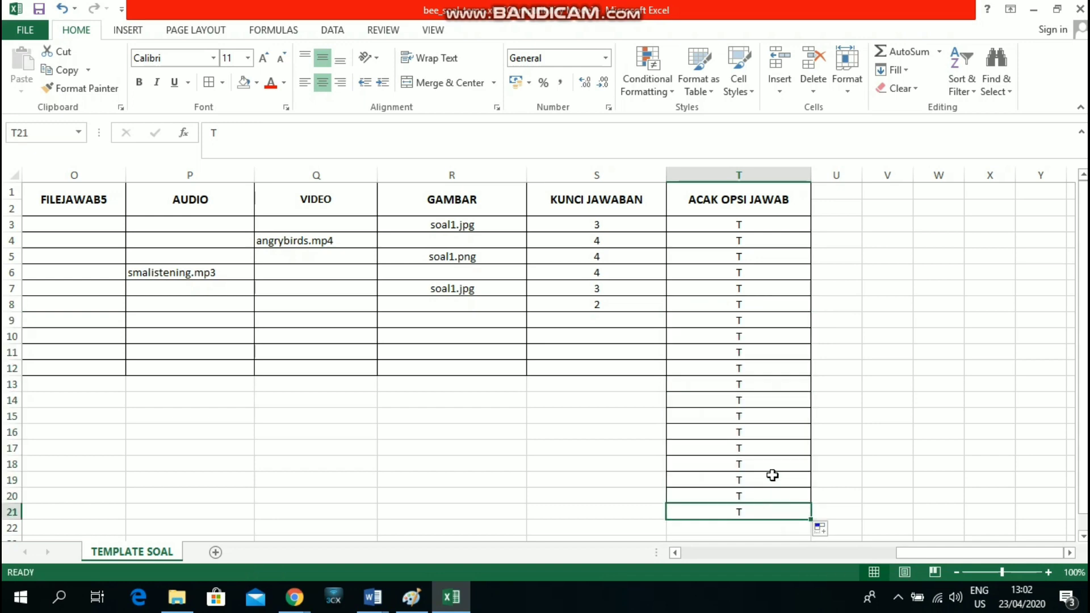
- Extend the bordered blank cells of row 12, from SOAL through KUNCI JAWABAN, down to row 21
{"action": "key", "text": "Left"}
{"action": "key", "text": "Left"}
{"action": "key", "text": "Left"}
{"action": "key", "text": "Left"}
{"action": "key", "text": "Left"}
{"action": "key", "text": "Left"}
{"action": "key", "text": "Left"}
{"action": "key", "text": "Left"}
{"action": "key", "text": "Left"}
{"action": "key", "text": "Left"}
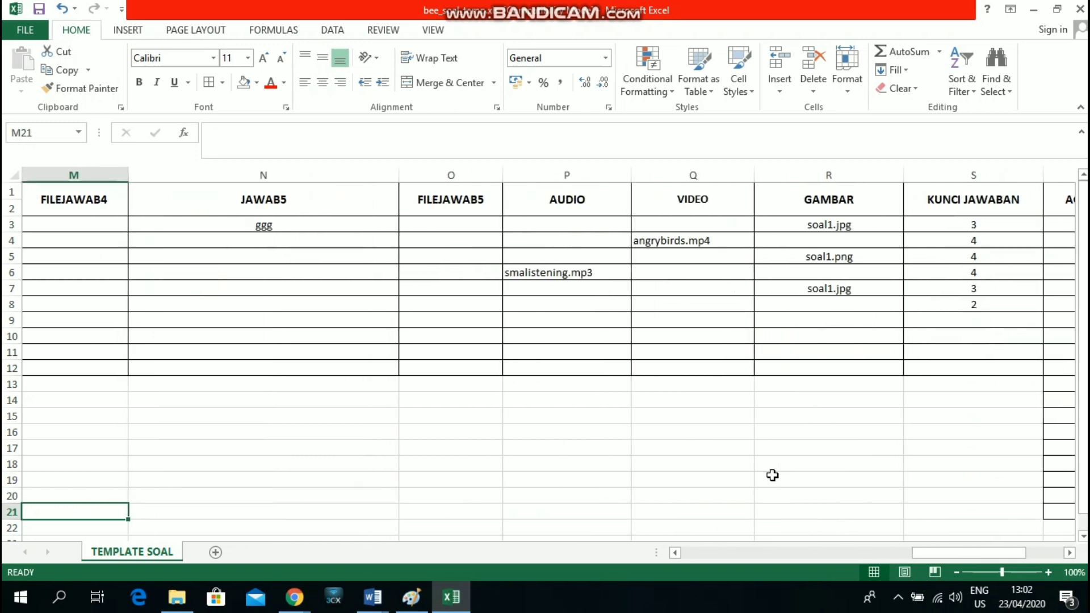
{"action": "key", "text": "Left"}
{"action": "key", "text": "Left"}
{"action": "key", "text": "Left"}
{"action": "key", "text": "Left"}
{"action": "key", "text": "Left"}
{"action": "key", "text": "Left"}
{"action": "key", "text": "Left"}
{"action": "key", "text": "Left"}
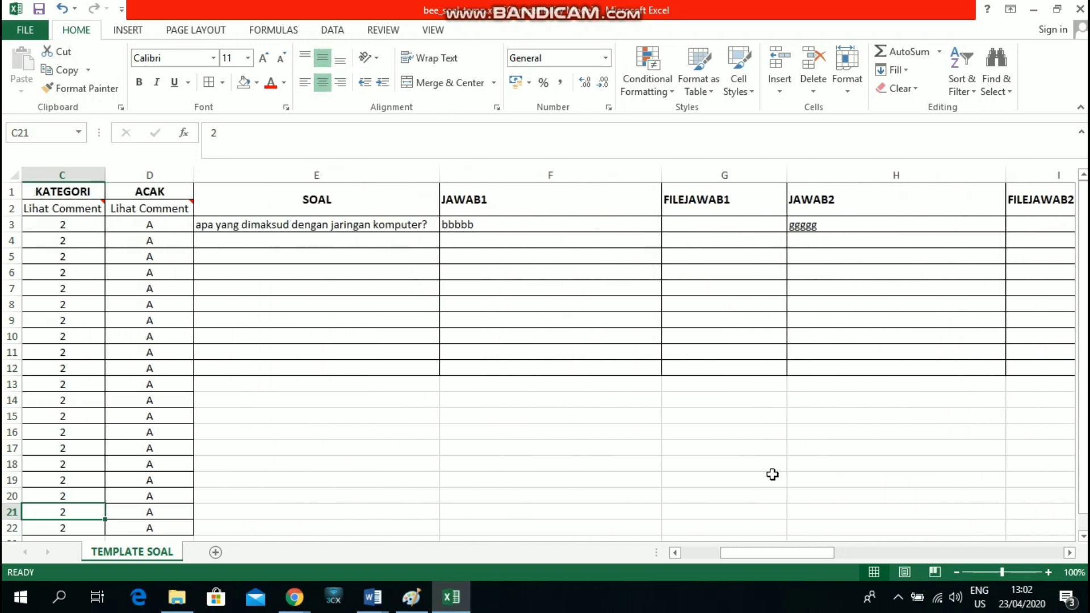
{"action": "left_click_drag", "start_coordinate": [454, 365], "coordinate": [633, 443]}
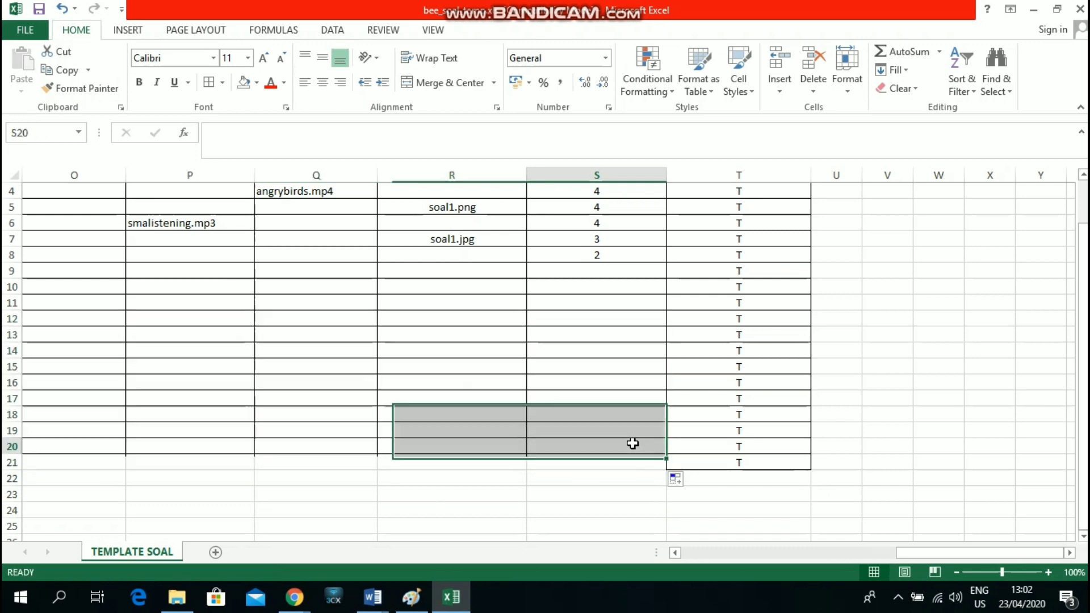
{"action": "left_click", "coordinate": [632, 443]}
- Check the extended bordered rows across the sheet and return to the NO. header in A1
{"action": "key", "text": "Left"}
{"action": "key", "text": "Left"}
{"action": "key", "text": "Left"}
{"action": "key", "text": "Left"}
{"action": "key", "text": "Left"}
{"action": "key", "text": "Left"}
{"action": "key", "text": "Left"}
{"action": "key", "text": "Left"}
{"action": "key", "text": "Left"}
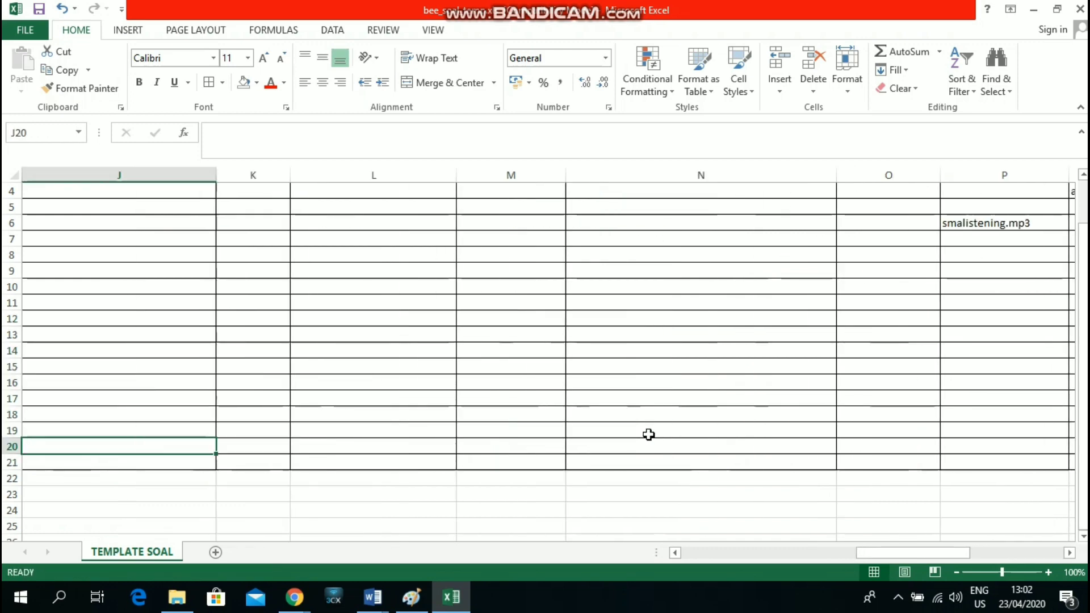
{"action": "key", "text": "Left"}
{"action": "key", "text": "Left"}
{"action": "key", "text": "Left"}
{"action": "key", "text": "Left"}
{"action": "key", "text": "Left"}
{"action": "key", "text": "Left"}
{"action": "key", "text": "Left"}
{"action": "key", "text": "Left"}
{"action": "key", "text": "Left"}
{"action": "key", "text": "Up"}
{"action": "key", "text": "Up"}
{"action": "key", "text": "Up"}
{"action": "key", "text": "Up"}
{"action": "key", "text": "Up"}
{"action": "key", "text": "Up"}
{"action": "key", "text": "Up"}
{"action": "key", "text": "Up"}
{"action": "key", "text": "Up"}
{"action": "key", "text": "Up"}
{"action": "key", "text": "Up"}
{"action": "key", "text": "Up"}
{"action": "key", "text": "Up"}
{"action": "key", "text": "Up"}
{"action": "key", "text": "Up"}
{"action": "key", "text": "Up"}
{"action": "key", "text": "Up"}
{"action": "key", "text": "Up"}
{"action": "key", "text": "Up"}
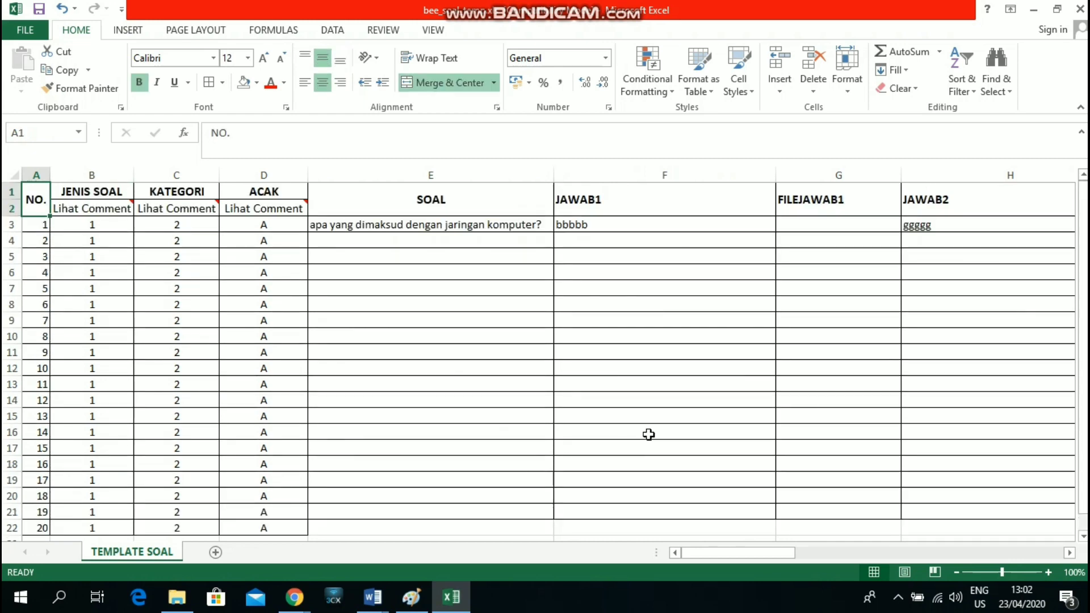
- Go to the empty SOAL cell of question 2
{"action": "key", "text": "Down"}
{"action": "key", "text": "Down"}
{"action": "key", "text": "Right"}
{"action": "key", "text": "Right"}
{"action": "key", "text": "Right"}
{"action": "key", "text": "Right"}
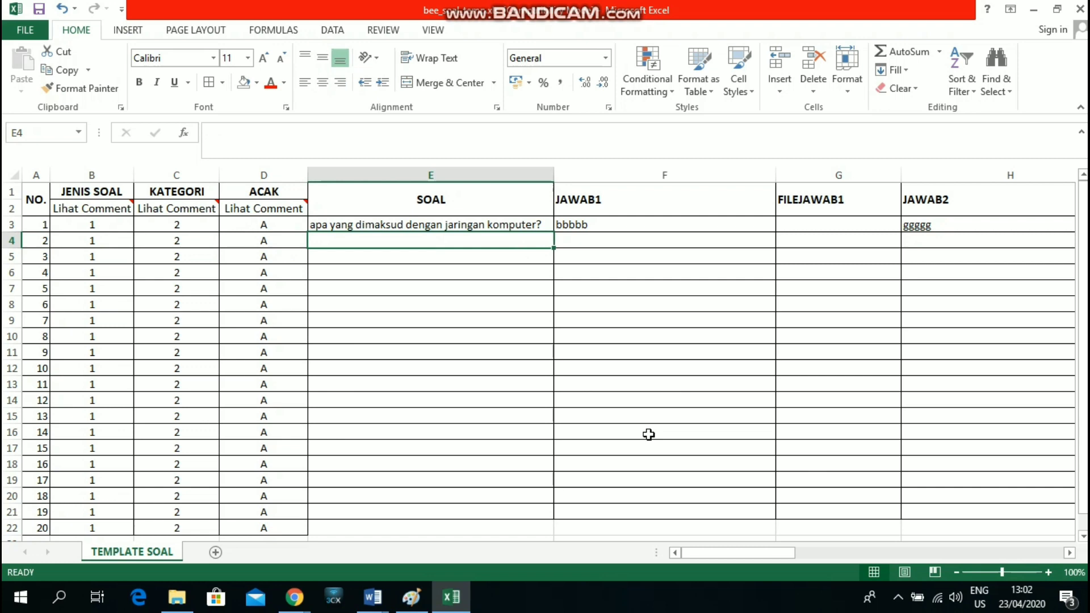
- Review the template headers from JAWAB1 through ACAK OPSI JAWAB and go back to KUNCI JAWABAN
{"action": "key", "text": "Up"}
{"action": "key", "text": "Up"}
{"action": "key", "text": "Right"}
{"action": "key", "text": "Right"}
{"action": "key", "text": "Right"}
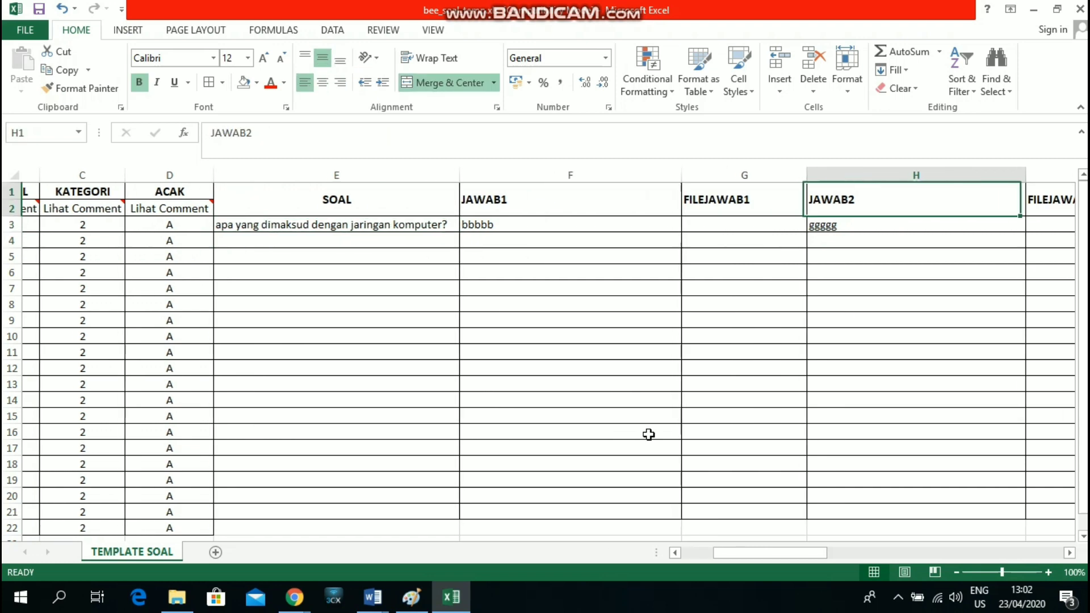
{"action": "key", "text": "Right"}
{"action": "key", "text": "Right"}
{"action": "key", "text": "Right"}
{"action": "key", "text": "Right"}
{"action": "key", "text": "Right"}
{"action": "key", "text": "Right"}
{"action": "key", "text": "Right"}
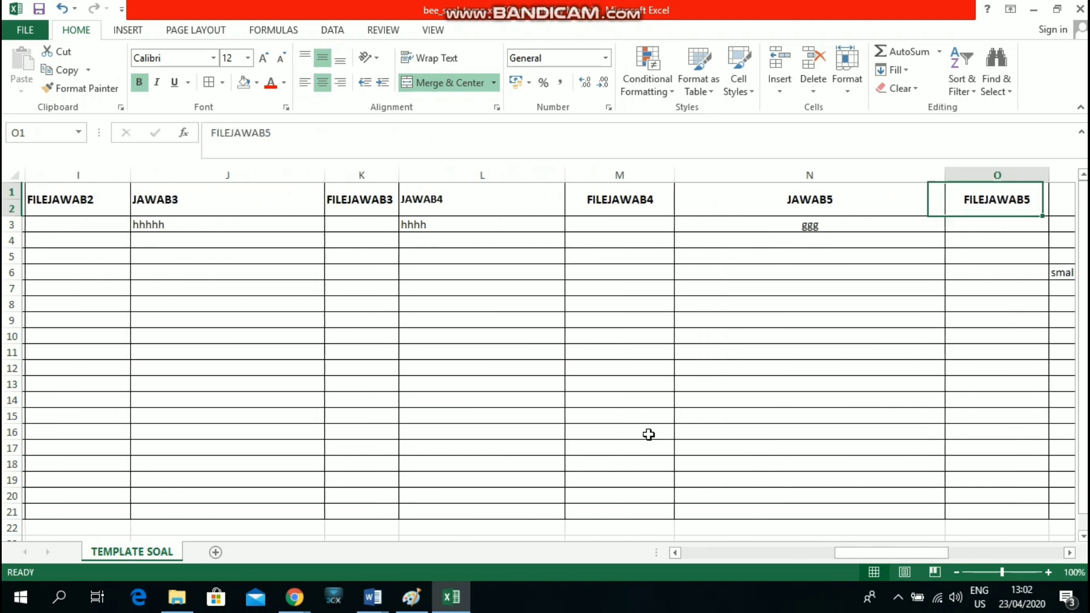
{"action": "key", "text": "Right"}
{"action": "key", "text": "Right"}
{"action": "key", "text": "Right"}
{"action": "key", "text": "Right"}
{"action": "key", "text": "Right"}
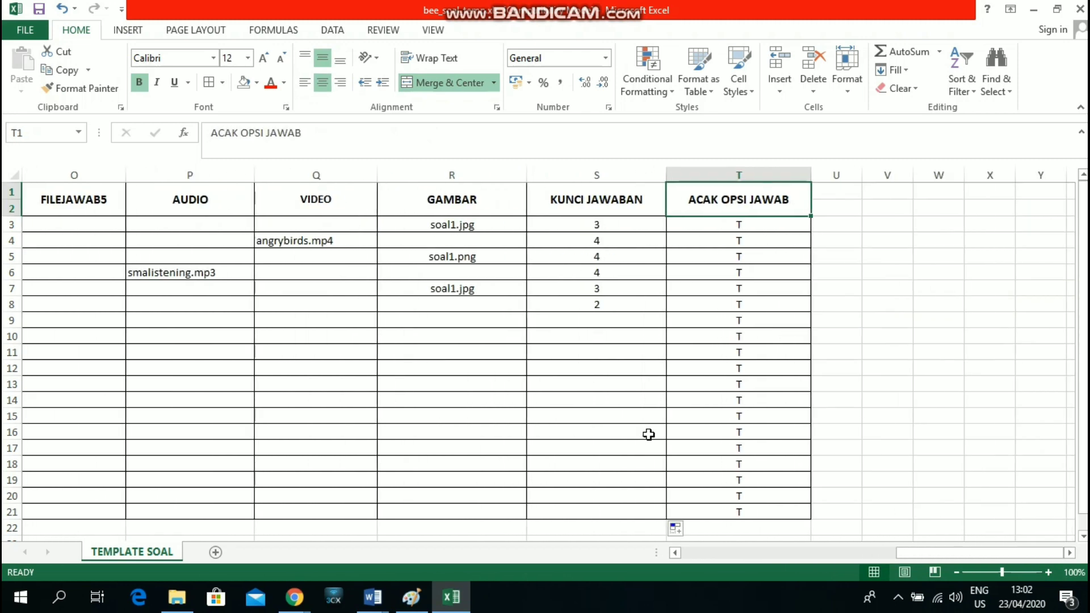
{"action": "key", "text": "Left"}
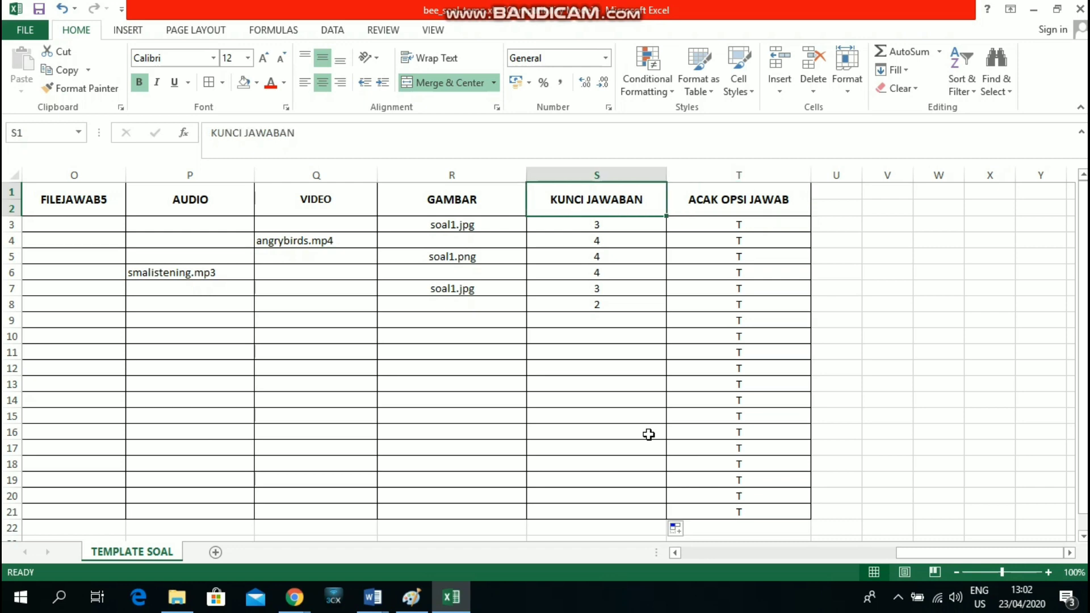
- Go back across the header row from KUNCI JAWABAN to NO. in A1, checking each template column
{"action": "key", "text": "Left"}
{"action": "key", "text": "Left"}
{"action": "key", "text": "Left"}
{"action": "key", "text": "Left"}
{"action": "key", "text": "Left"}
{"action": "key", "text": "Left"}
{"action": "key", "text": "Left"}
{"action": "key", "text": "Left"}
{"action": "key", "text": "Left"}
{"action": "key", "text": "Left"}
{"action": "key", "text": "Left"}
{"action": "key", "text": "Left"}
{"action": "key", "text": "Left"}
{"action": "key", "text": "Left"}
{"action": "key", "text": "Left"}
{"action": "key", "text": "Left"}
{"action": "key", "text": "Left"}
{"action": "key", "text": "Left"}
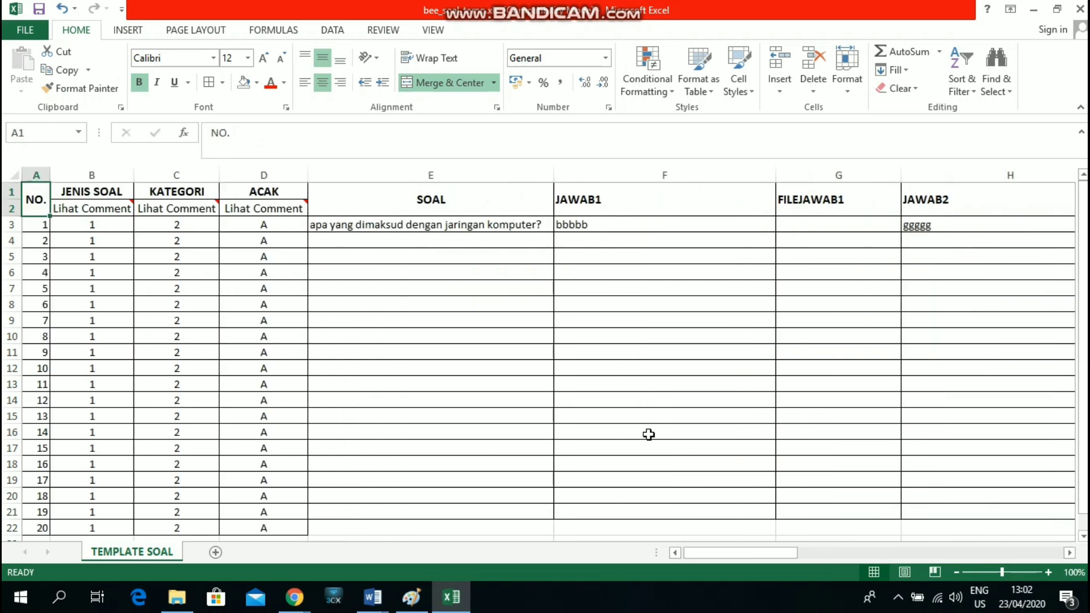